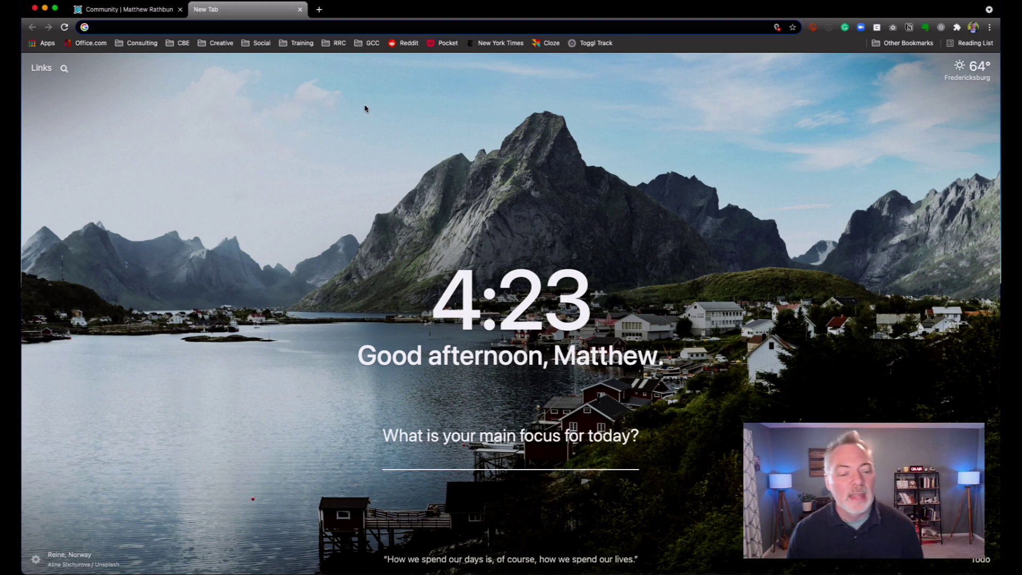
Switch to the fxbglife.com Community tab in Chrome.
left_click(166, 13)
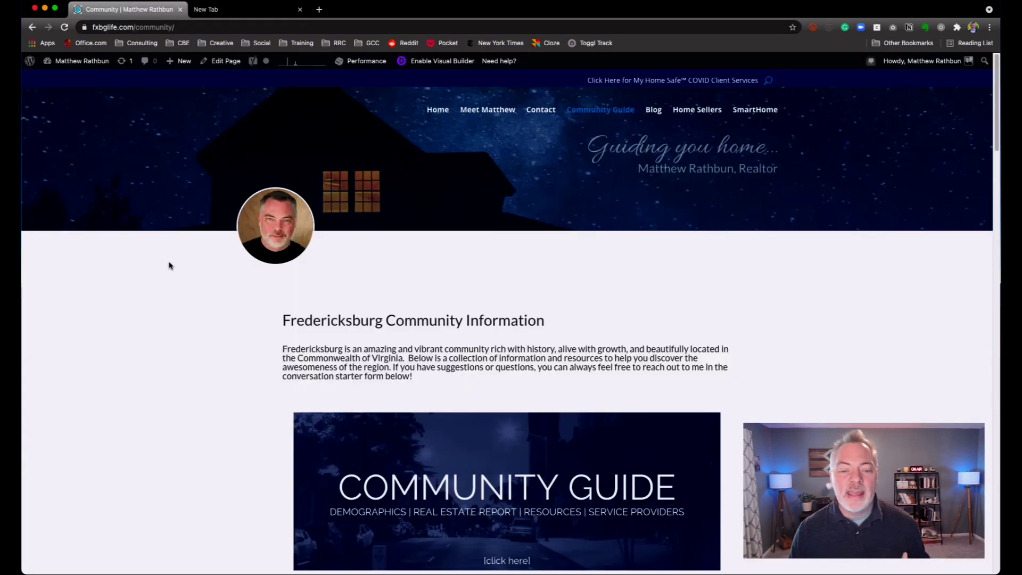
Scroll down the community page to the embedded favorite-spots map and select the page address.
scroll(169, 265, "down", 3)
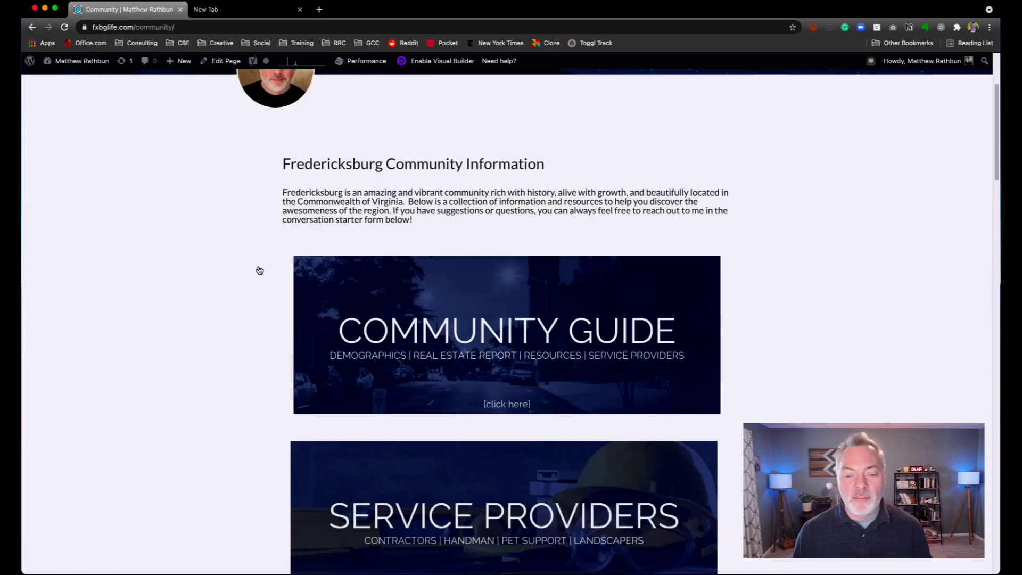
scroll(243, 392, "down", 1)
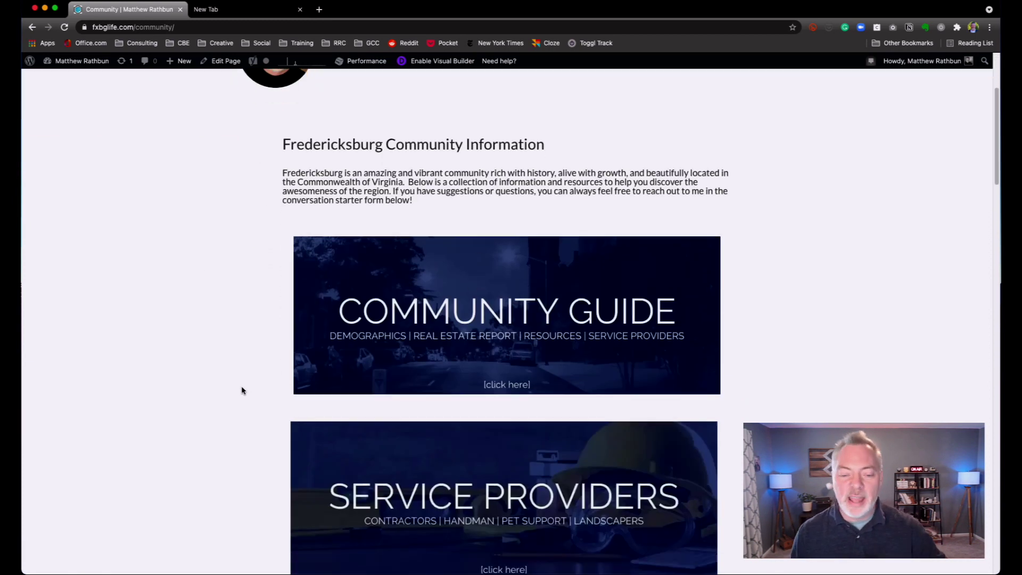
scroll(241, 389, "down", 4)
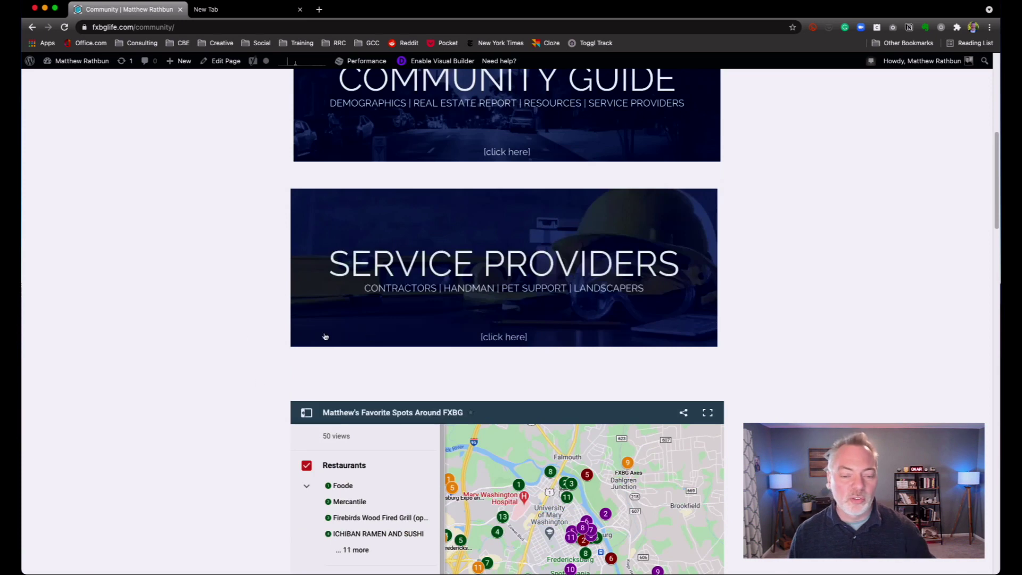
scroll(213, 326, "down", 3)
scroll(211, 326, "down", 3)
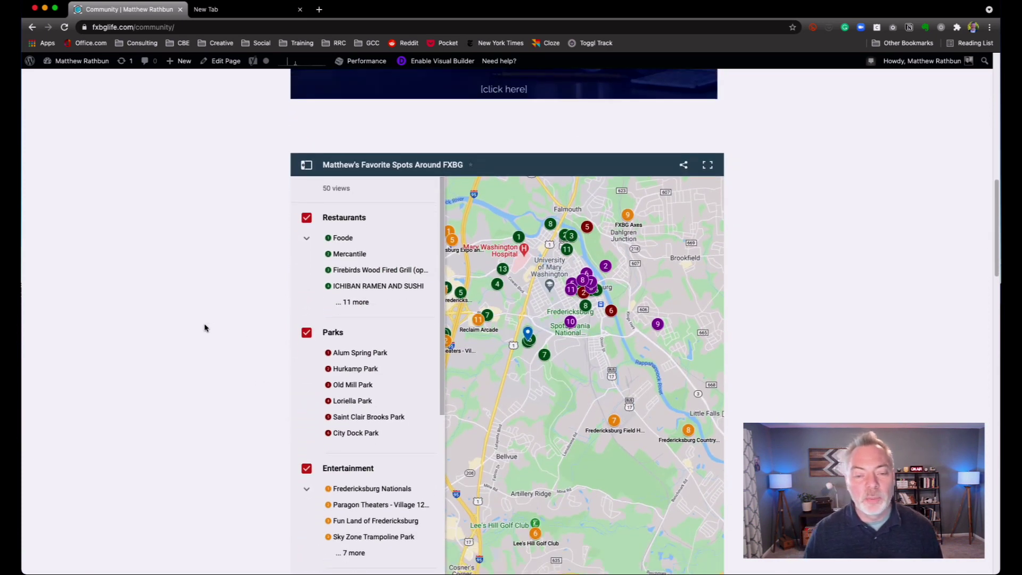
scroll(210, 330, "down", 1)
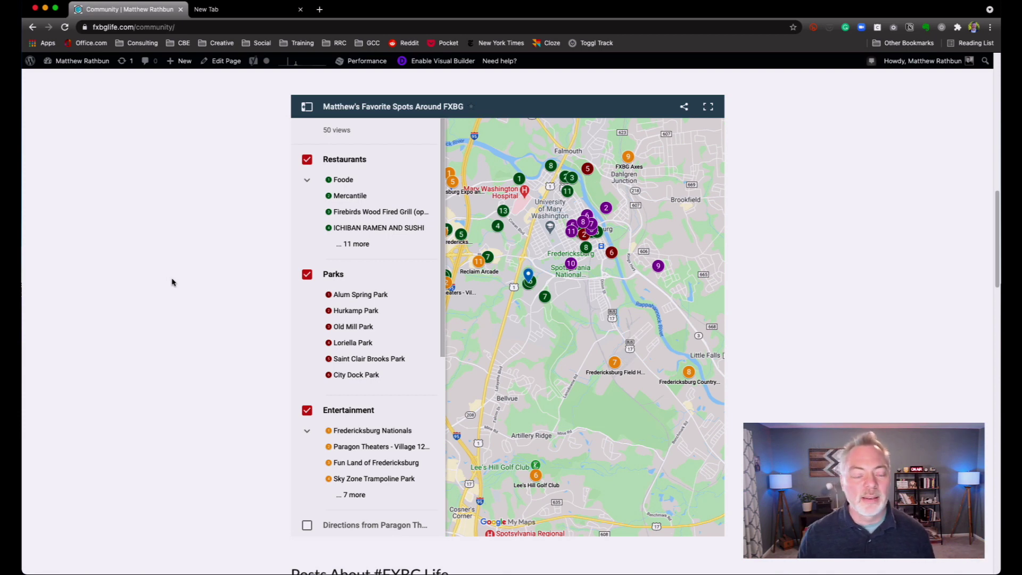
left_click(147, 26)
Scroll through the embedded map's Restaurants, Parks and Entertainment layer list.
left_click(160, 86)
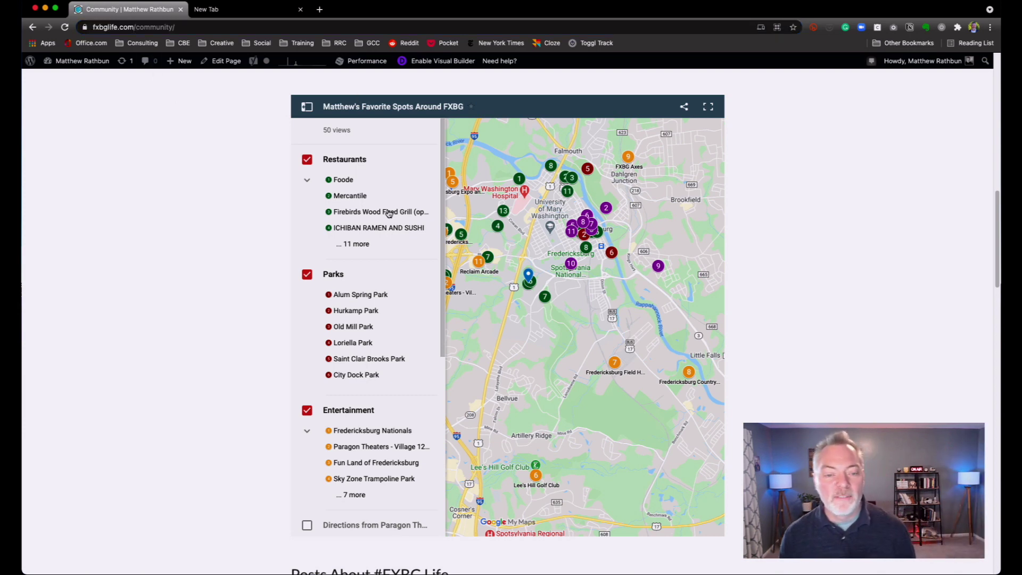
scroll(387, 213, "down", 6)
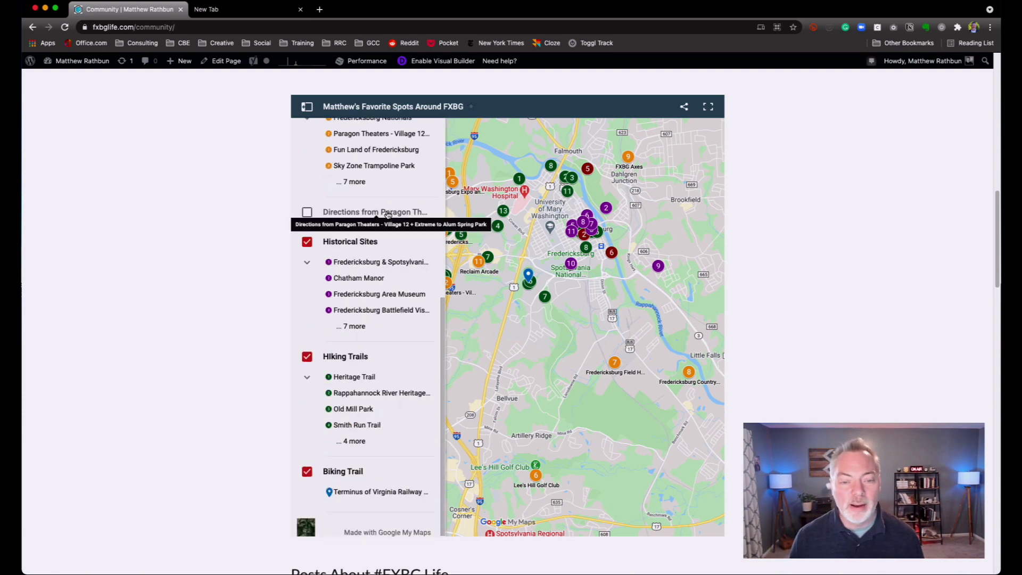
scroll(388, 213, "down", 2)
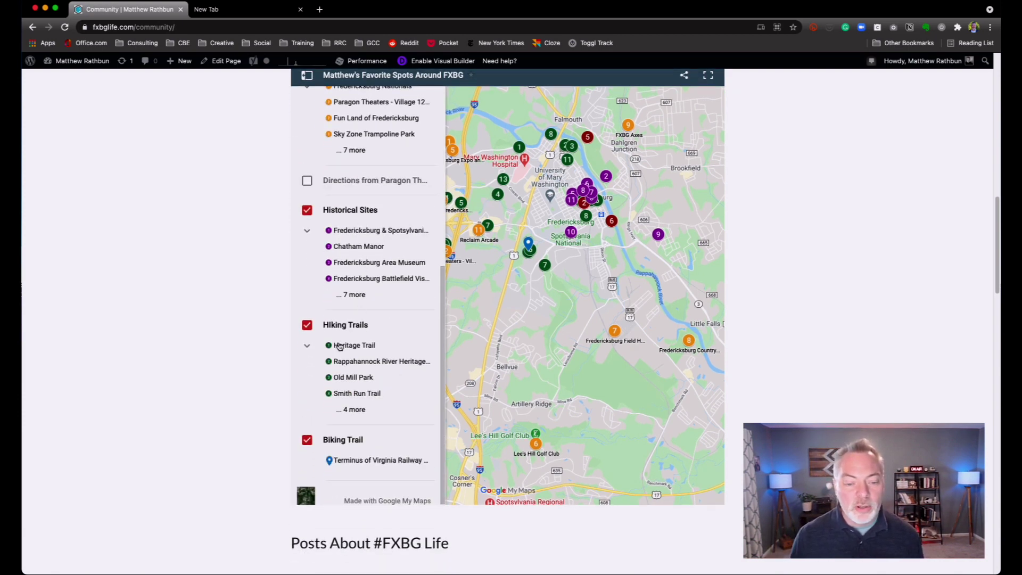
scroll(345, 412, "up", 1)
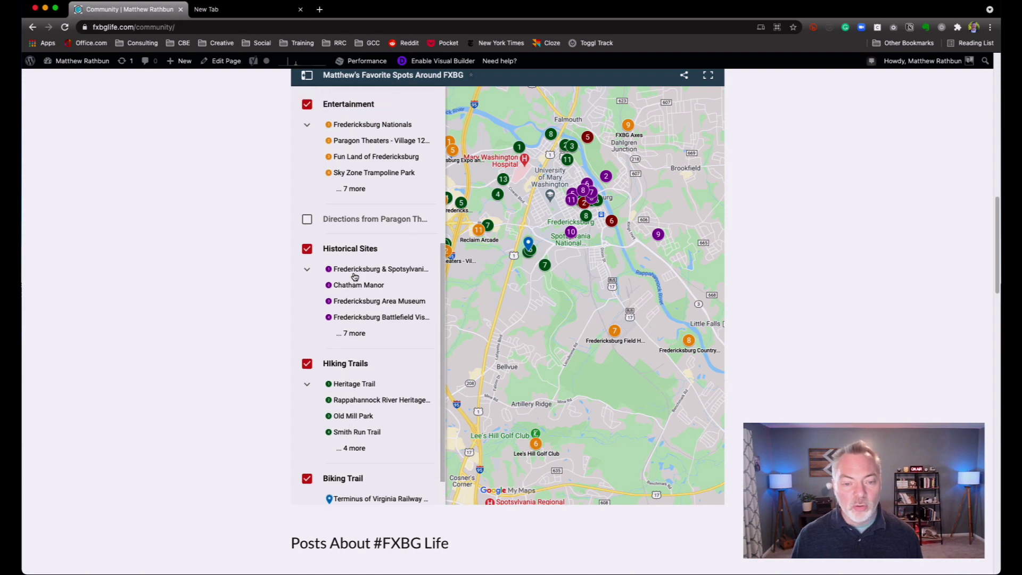
scroll(354, 276, "up", 3)
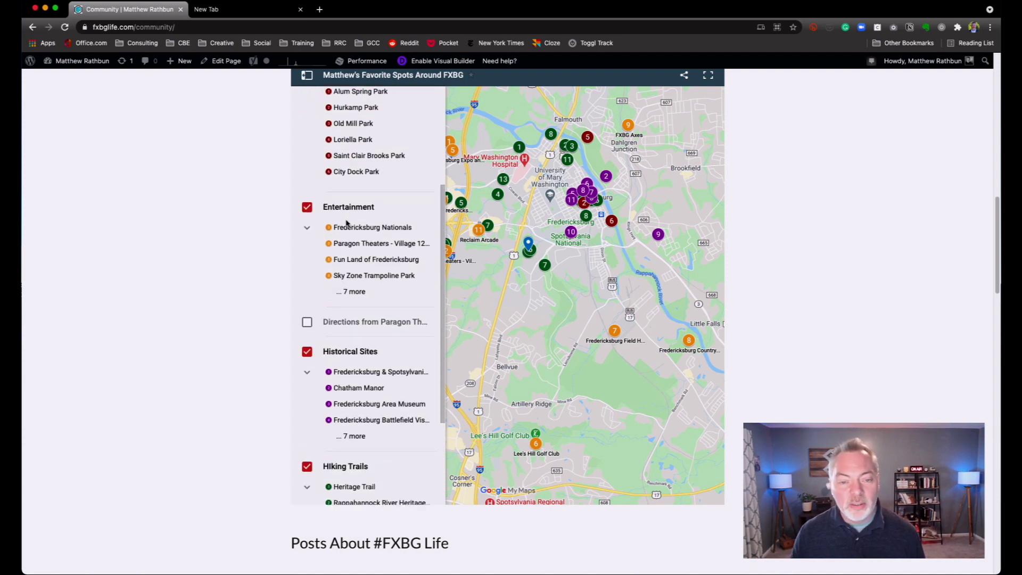
scroll(346, 222, "up", 5)
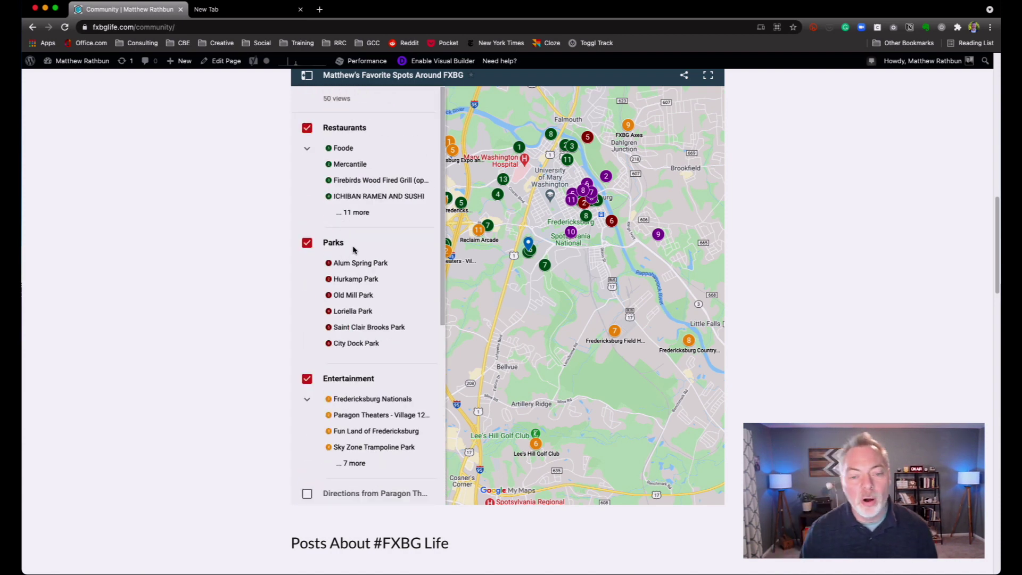
scroll(354, 250, "up", 1)
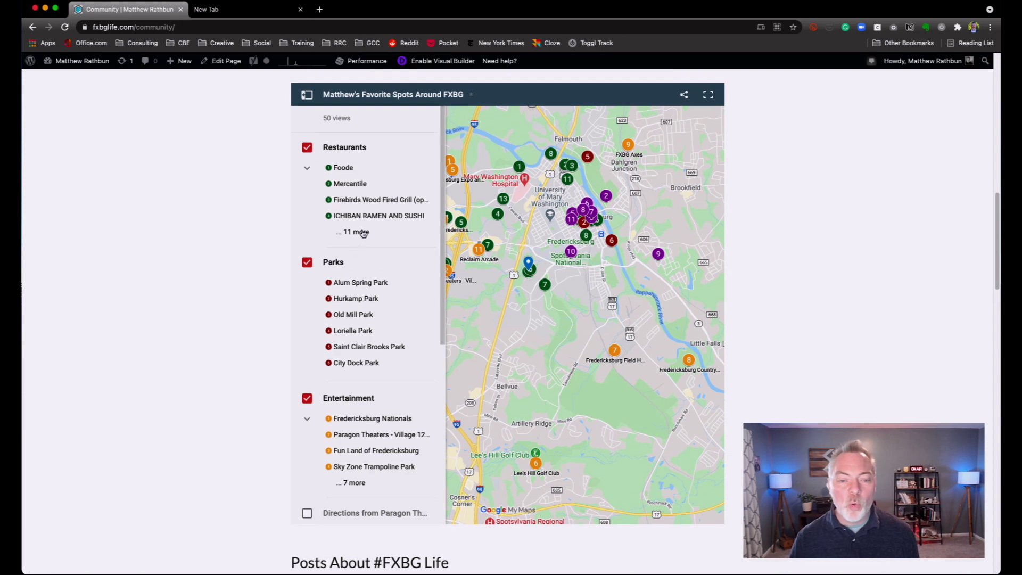
Expand the remaining Restaurants entries and open the Firebirds Wood Fired Grill details.
left_click(358, 232)
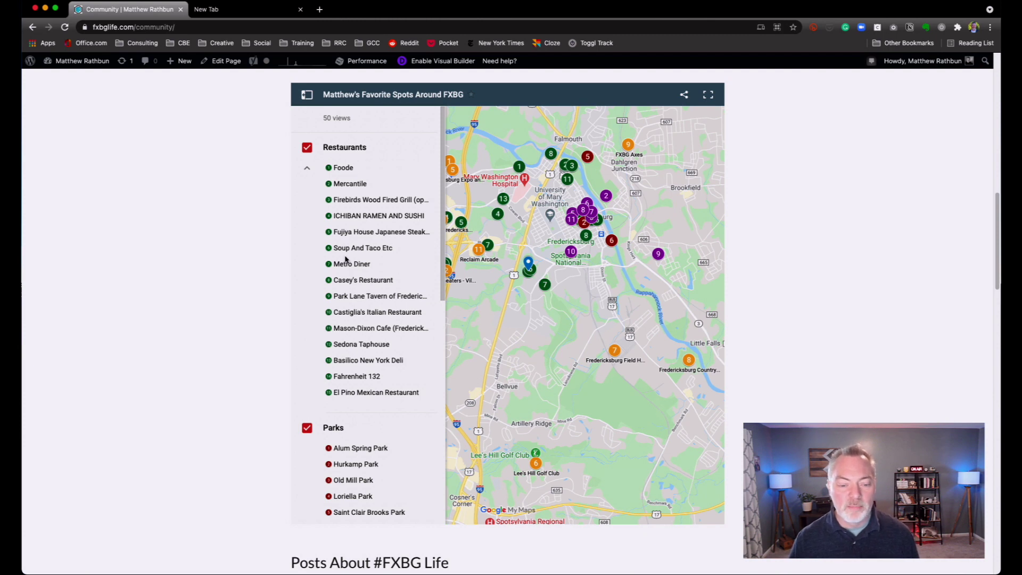
scroll(369, 211, "down", 1)
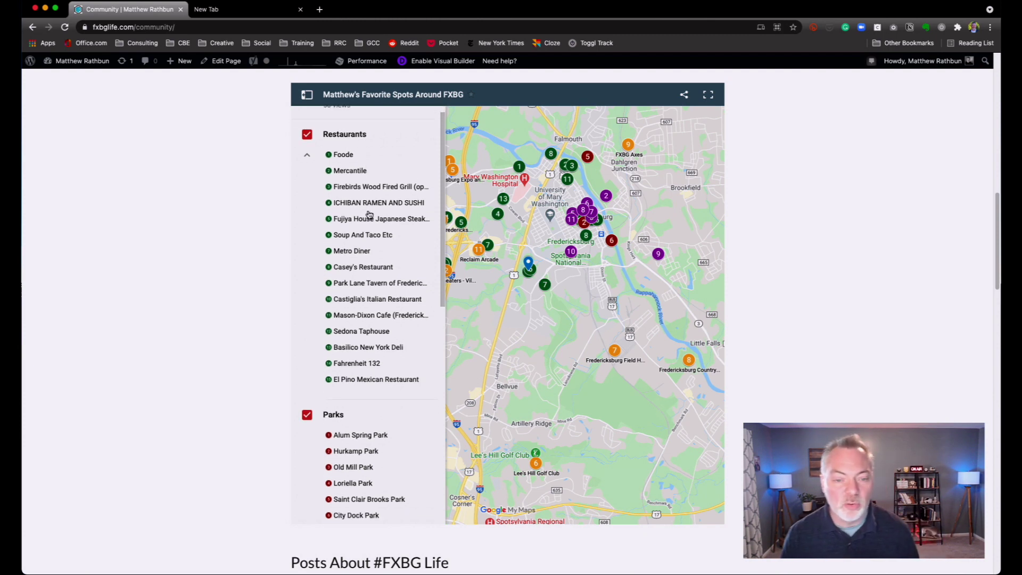
scroll(367, 213, "up", 1)
left_click(366, 202)
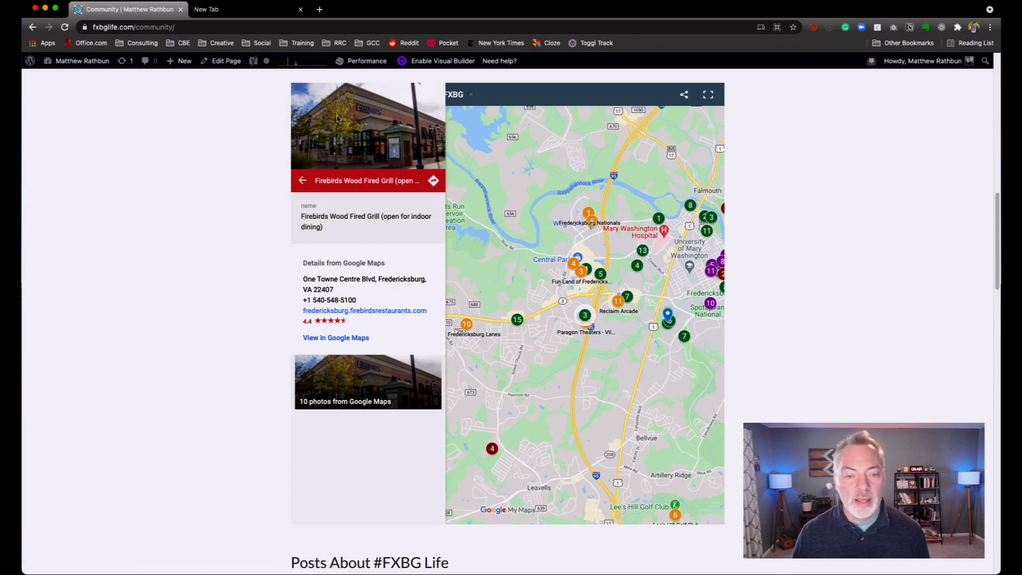
scroll(366, 185, "up", 2)
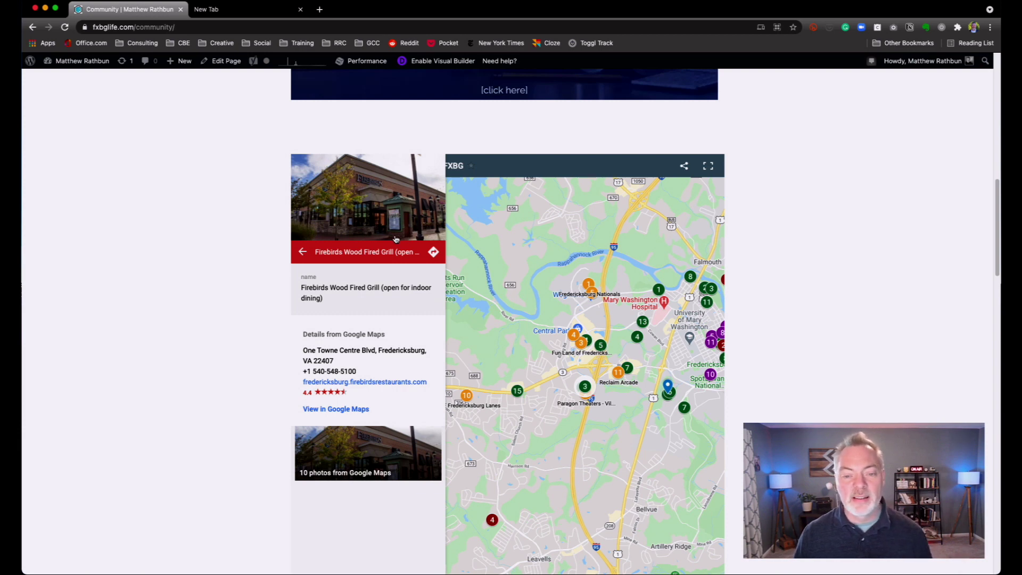
Return to the layer list, pan the embedded map, and open it full-size in a new tab.
left_click(302, 252)
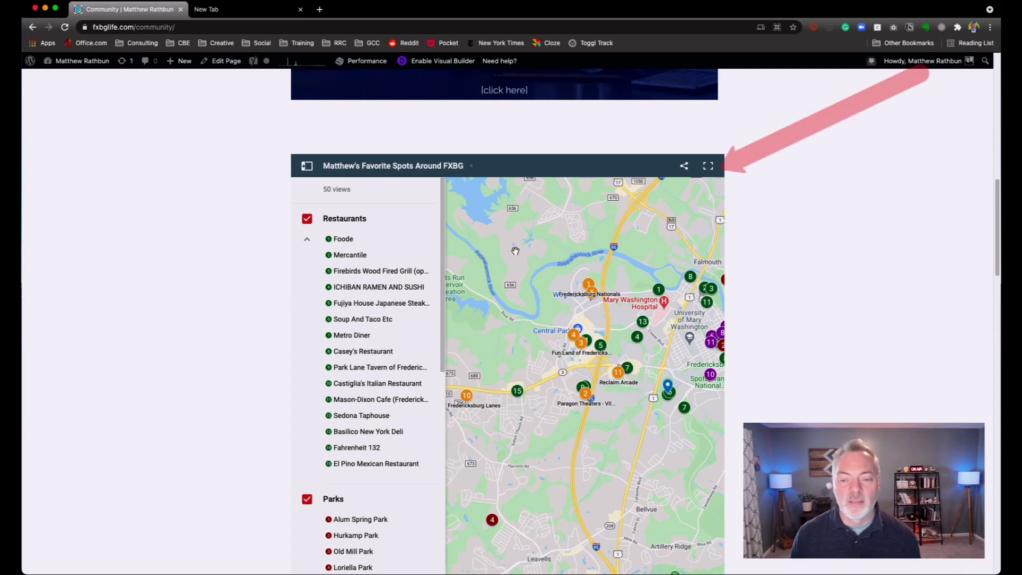
left_click_drag(527, 292, 442, 239)
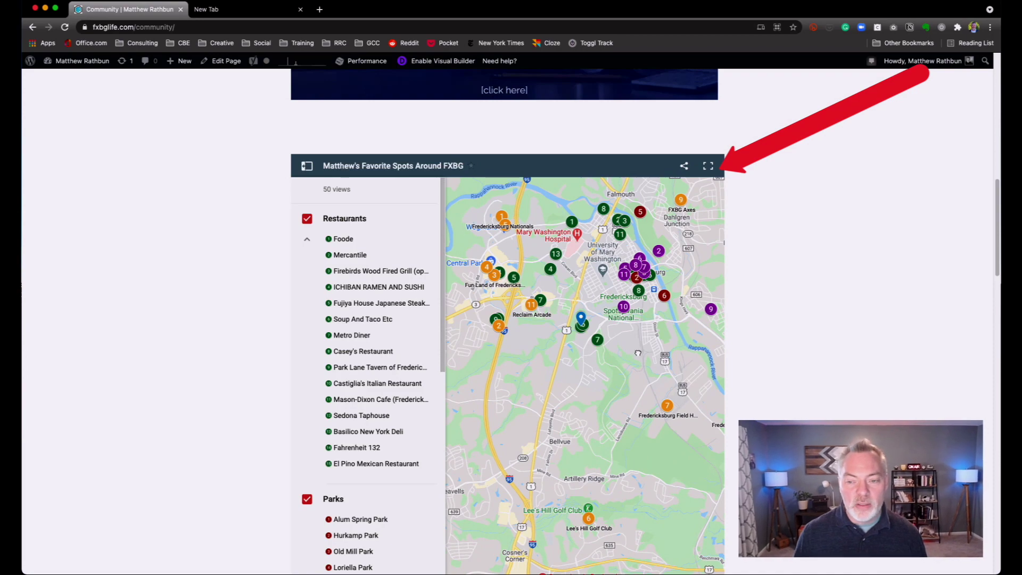
left_click(708, 166)
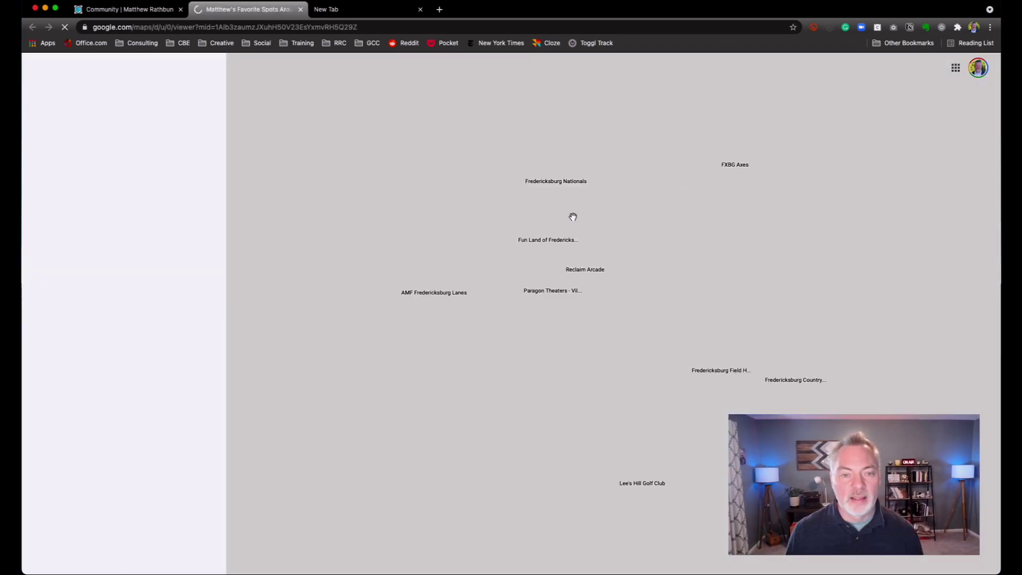
Preview Mary Washington House and Saint Clair Brooks Park, then return to the layer list.
scroll(153, 166, "down", 5)
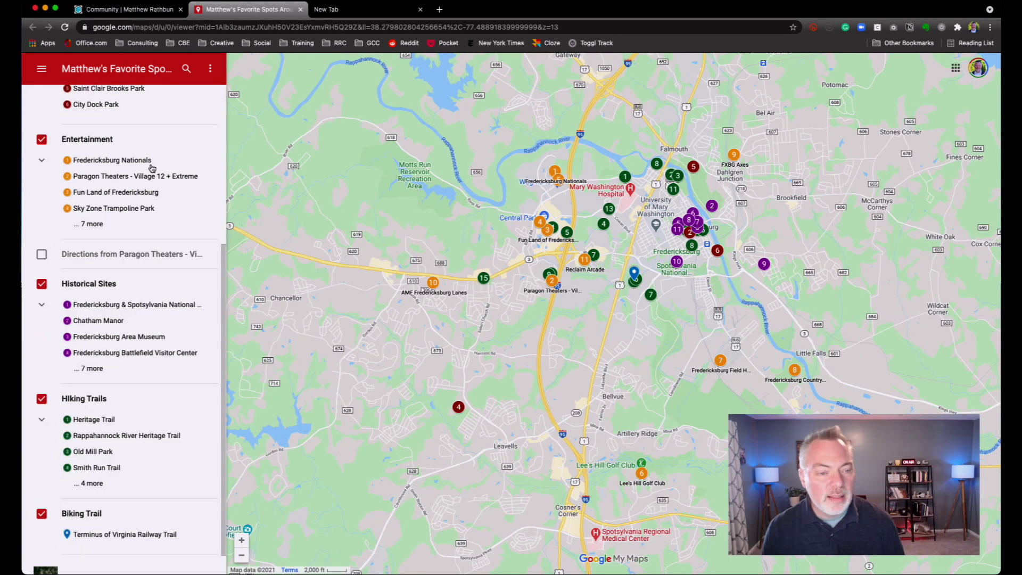
scroll(221, 200, "up", 5)
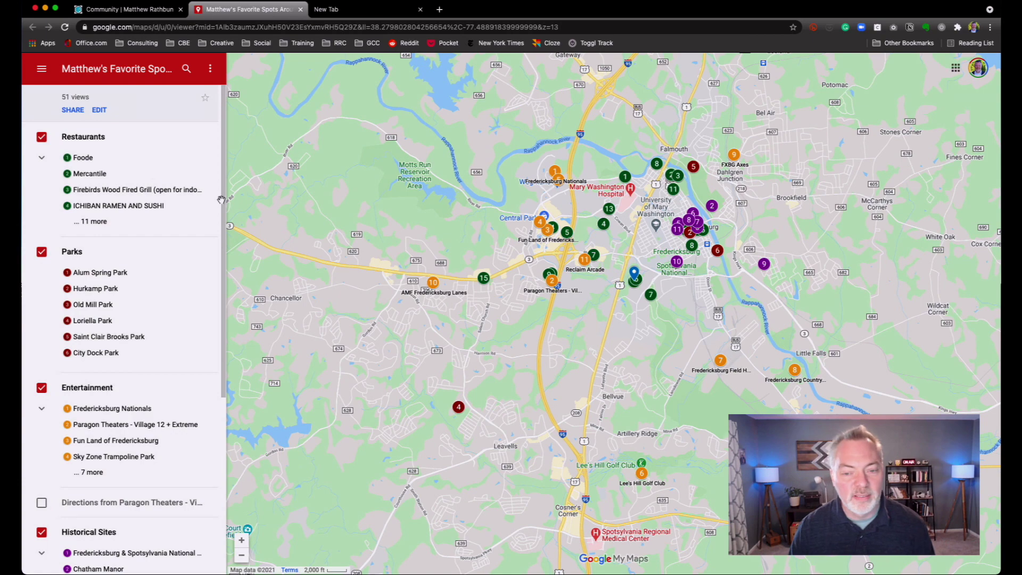
left_click(689, 220)
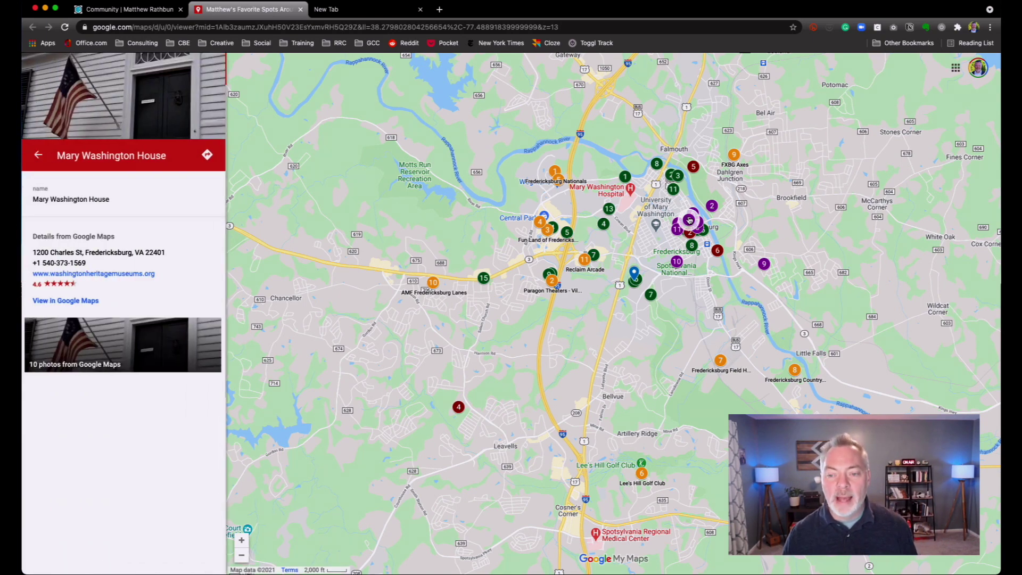
left_click(693, 167)
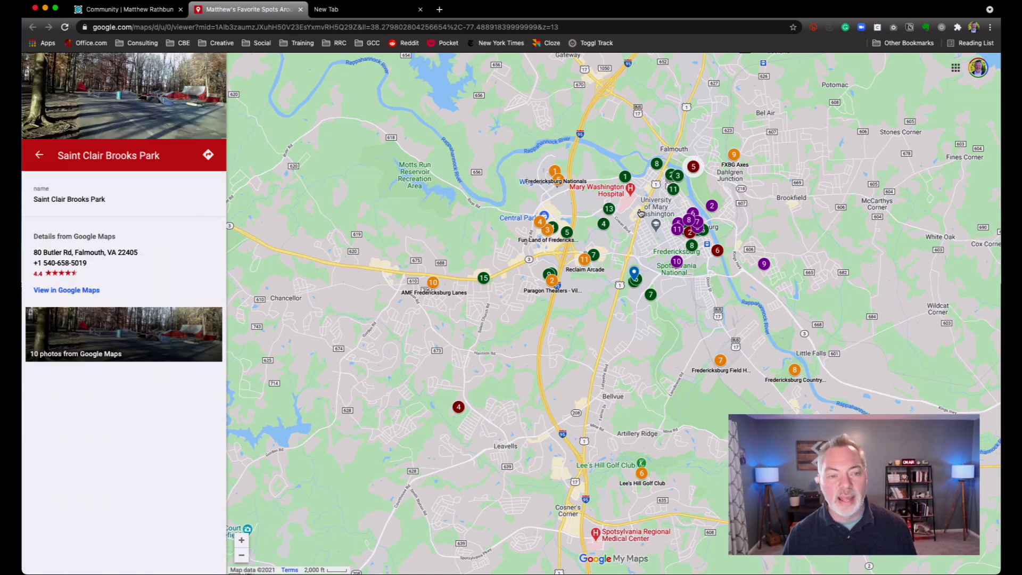
left_click(41, 155)
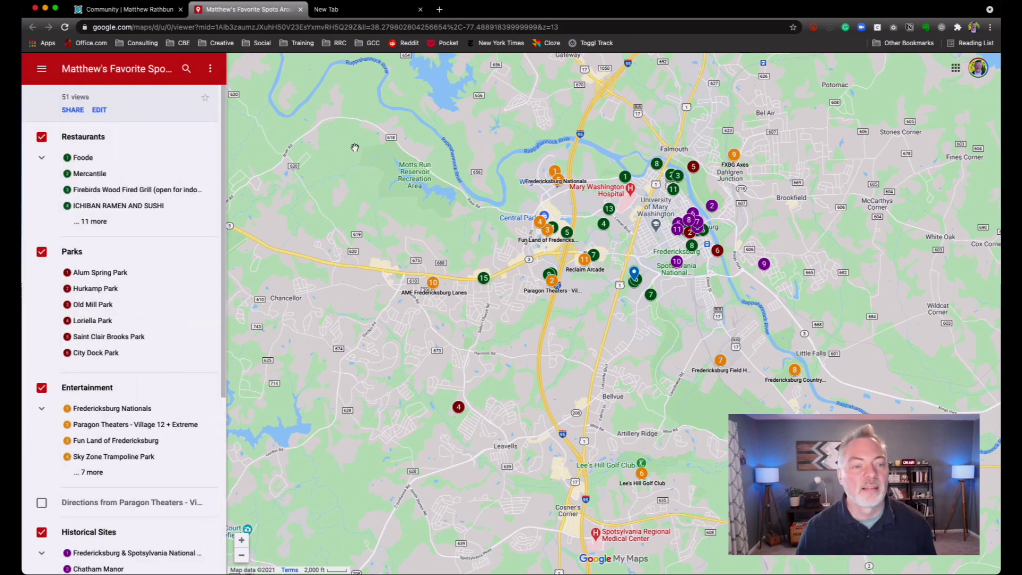
left_click(128, 27)
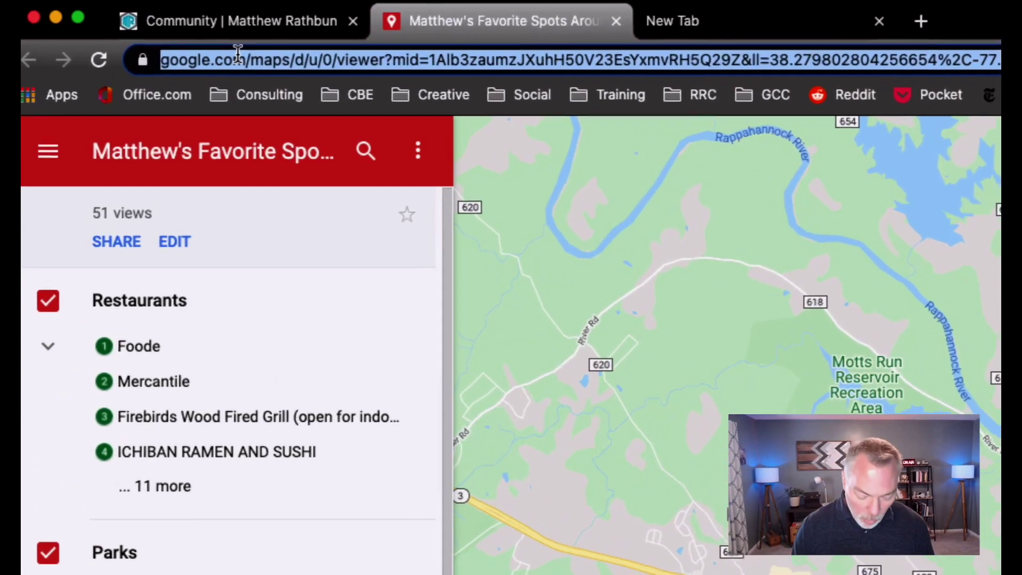
Go to mymaps.google.com and open the Retirement Communities map for editing.
type("myma")
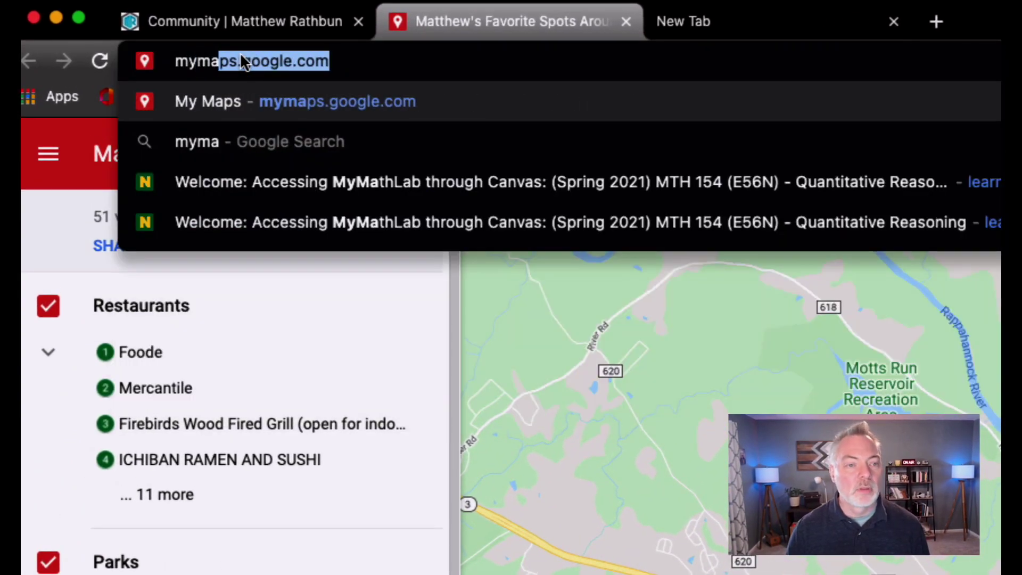
type("ps.")
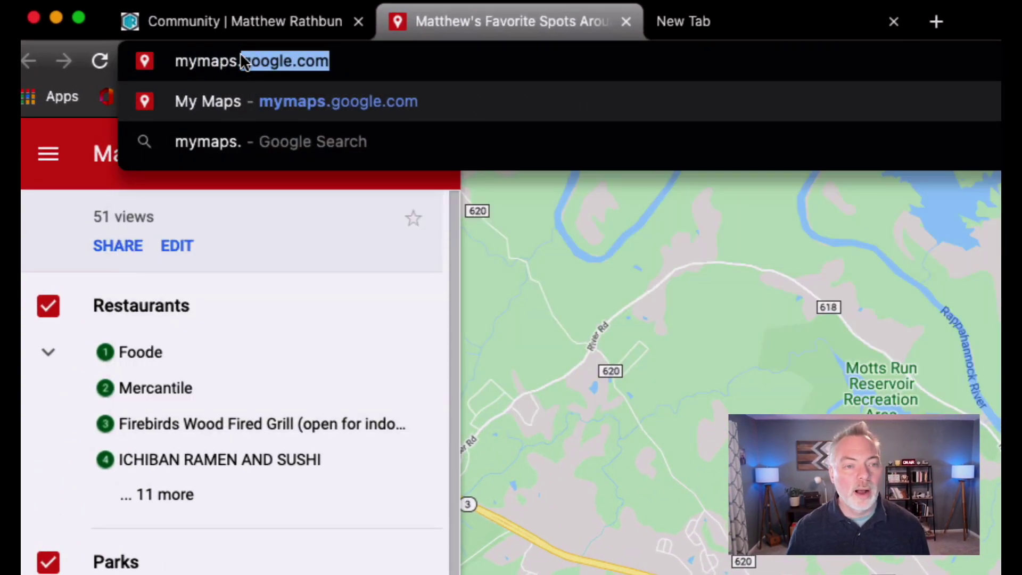
key("Right")
key("Return")
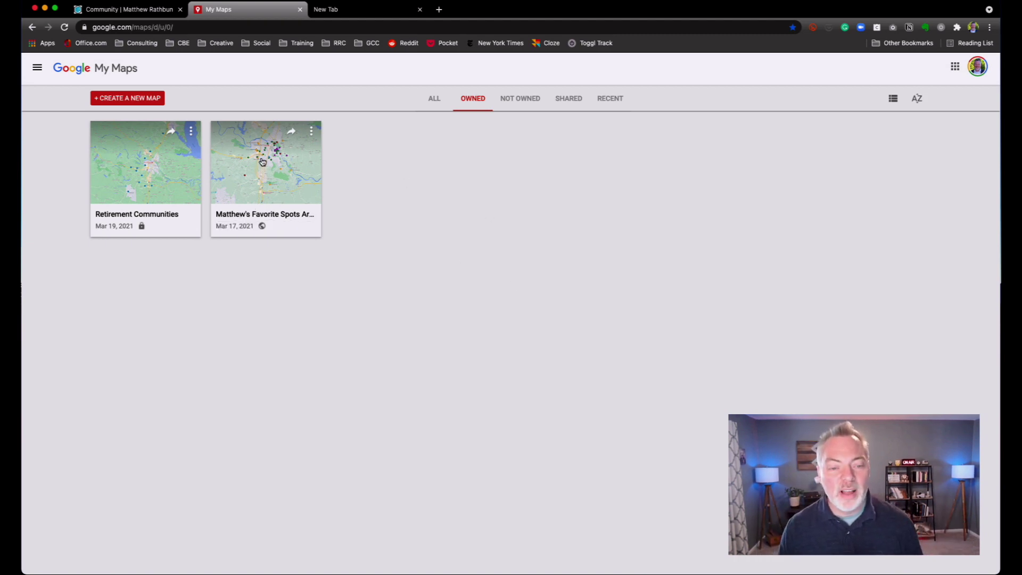
left_click(143, 174)
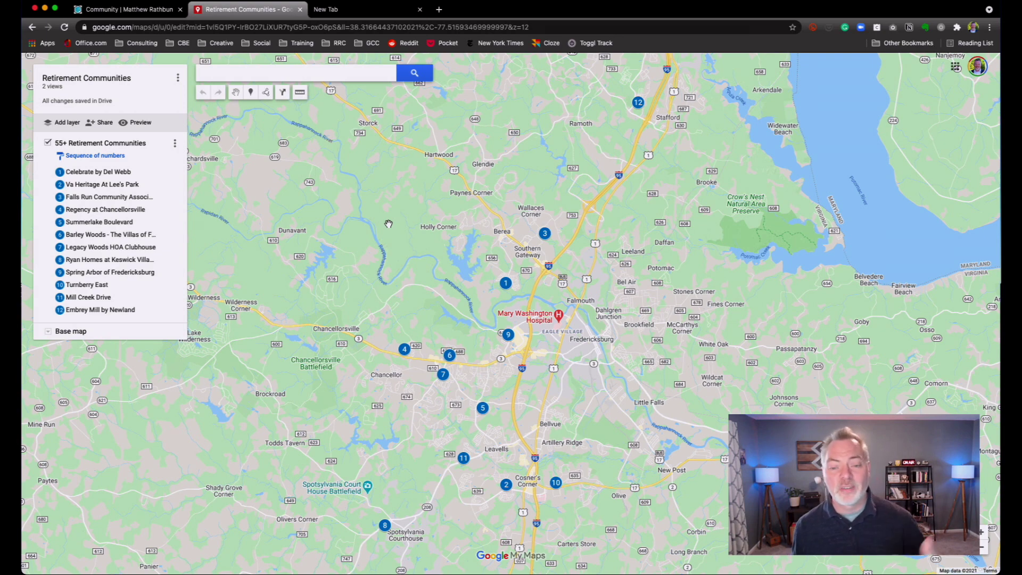
View Falls Run Community Association and Regency at Chancellorsville details, close them, and return to saved maps.
left_click(545, 234)
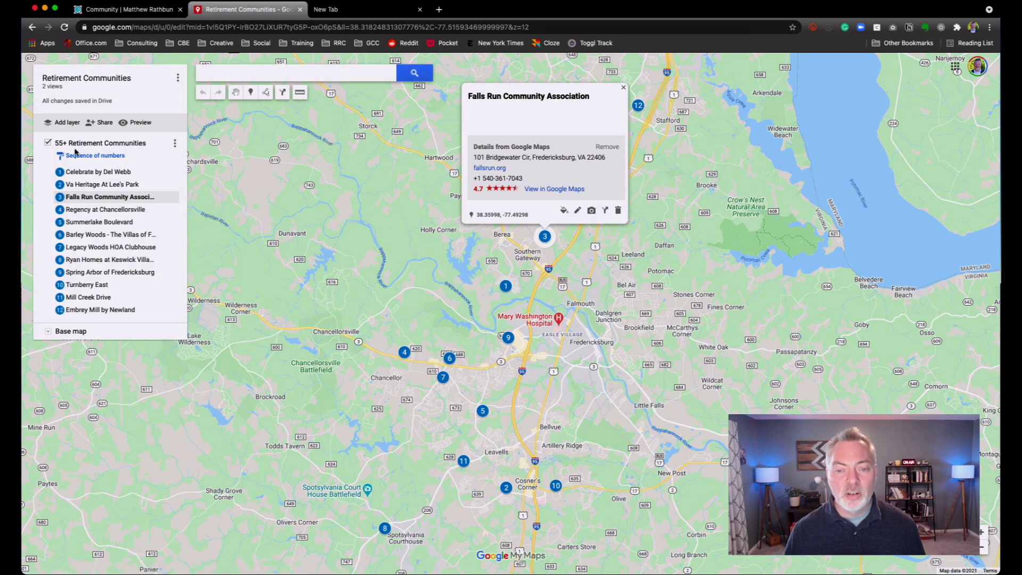
left_click(160, 210)
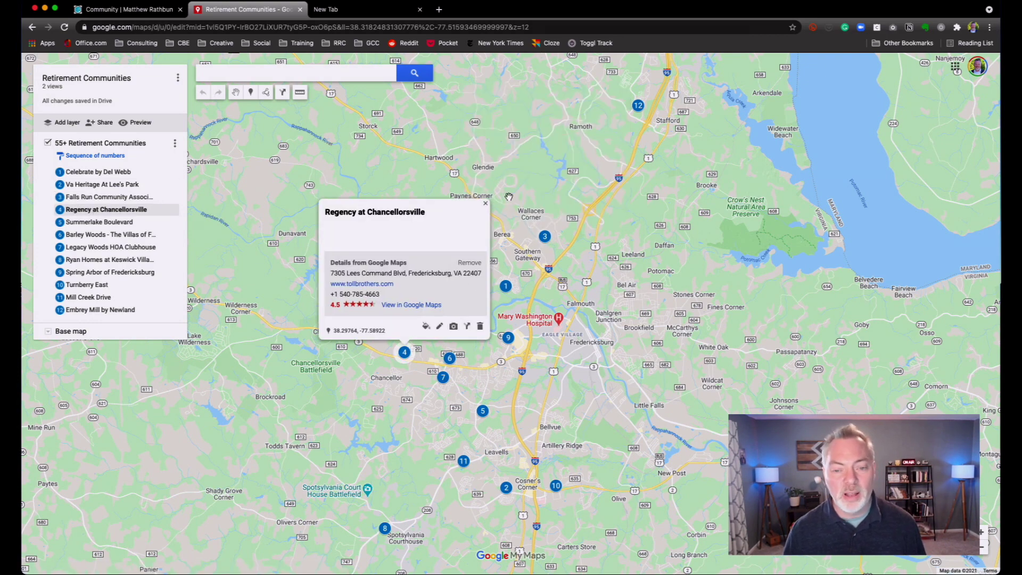
left_click(485, 205)
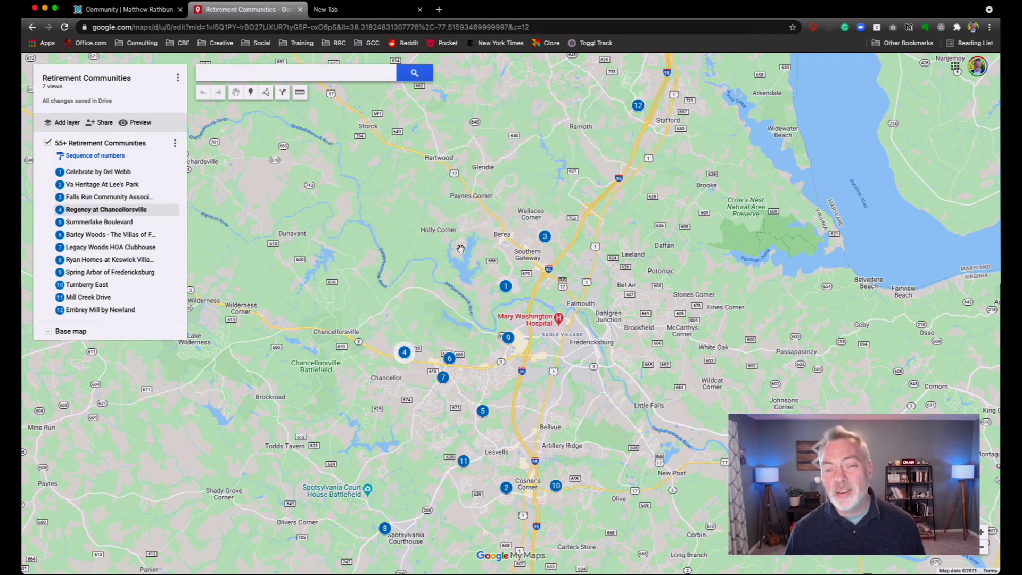
left_click(31, 28)
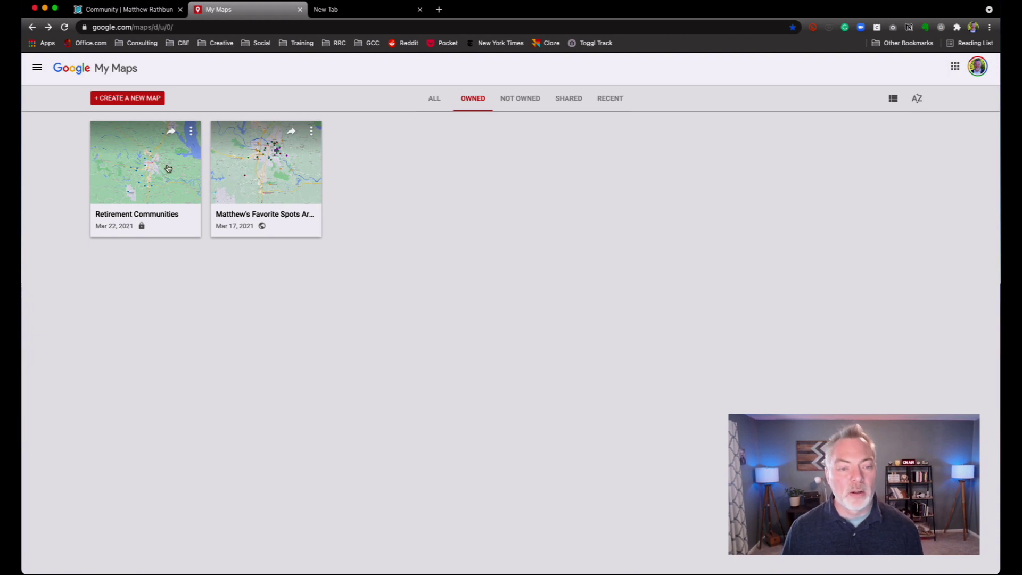
left_click(191, 131)
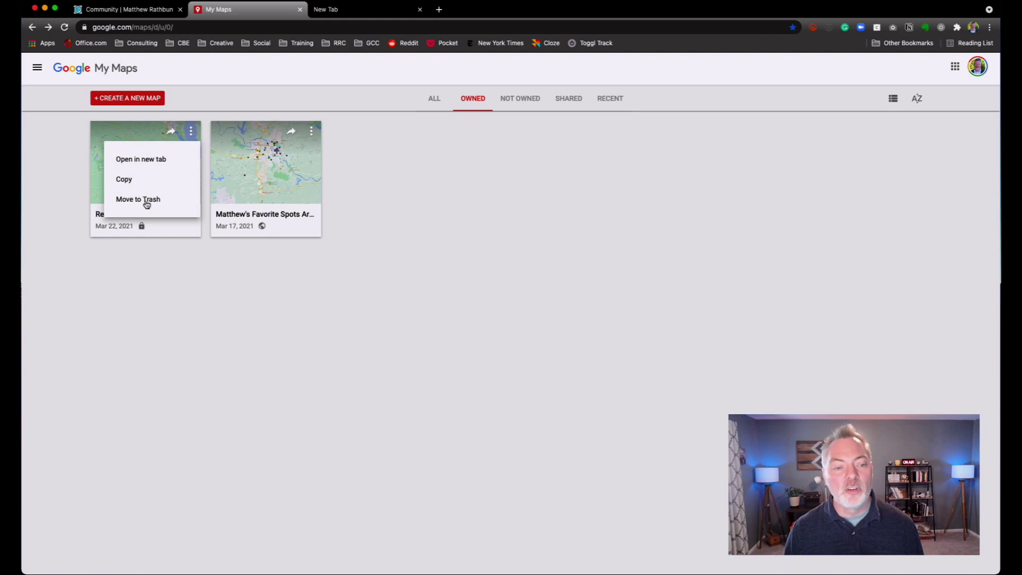
left_click(117, 146)
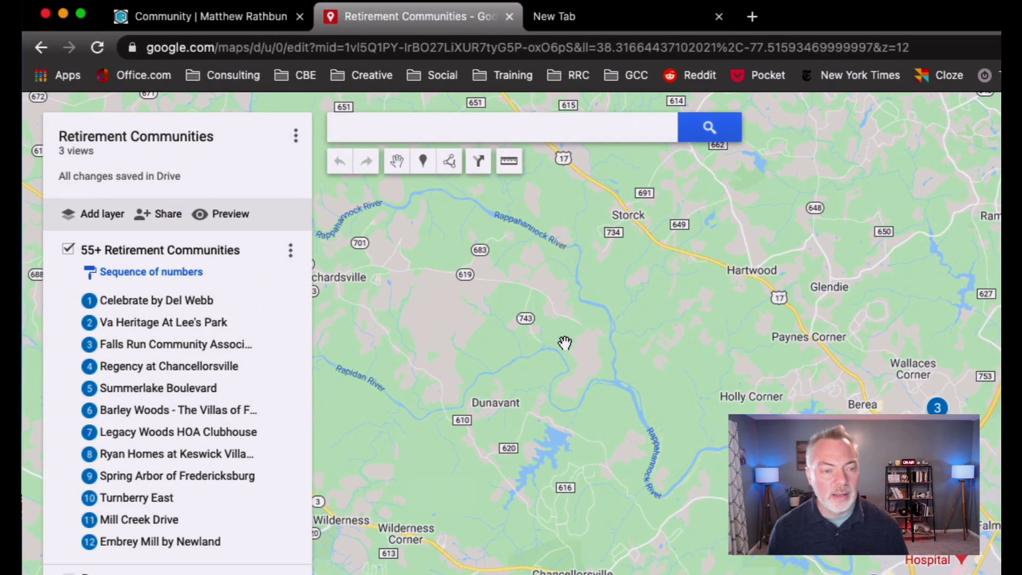
Make Retirement Communities link-shared and public, copy its share link, and return to the maps list.
left_click(164, 224)
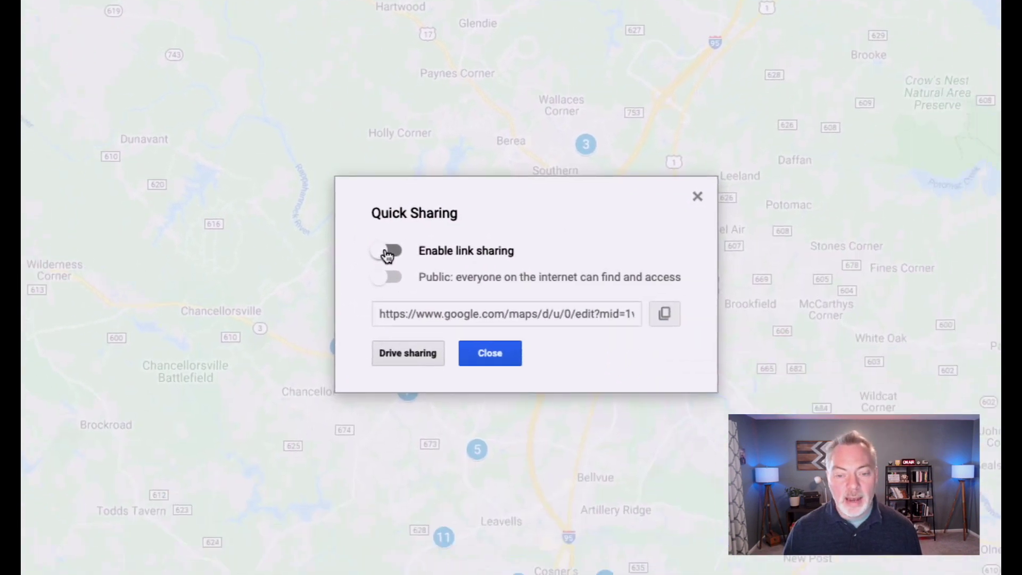
left_click(387, 253)
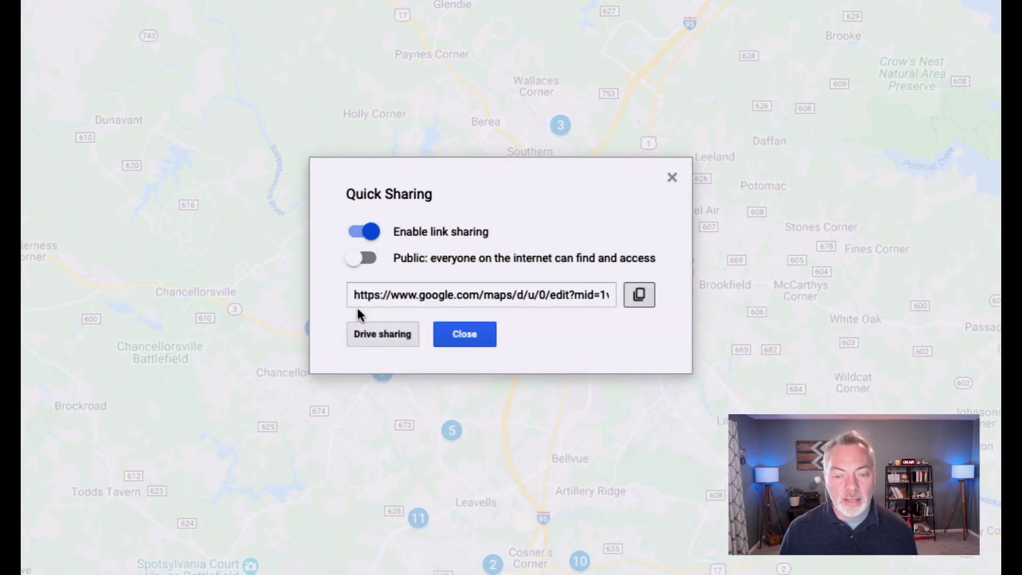
left_click(360, 258)
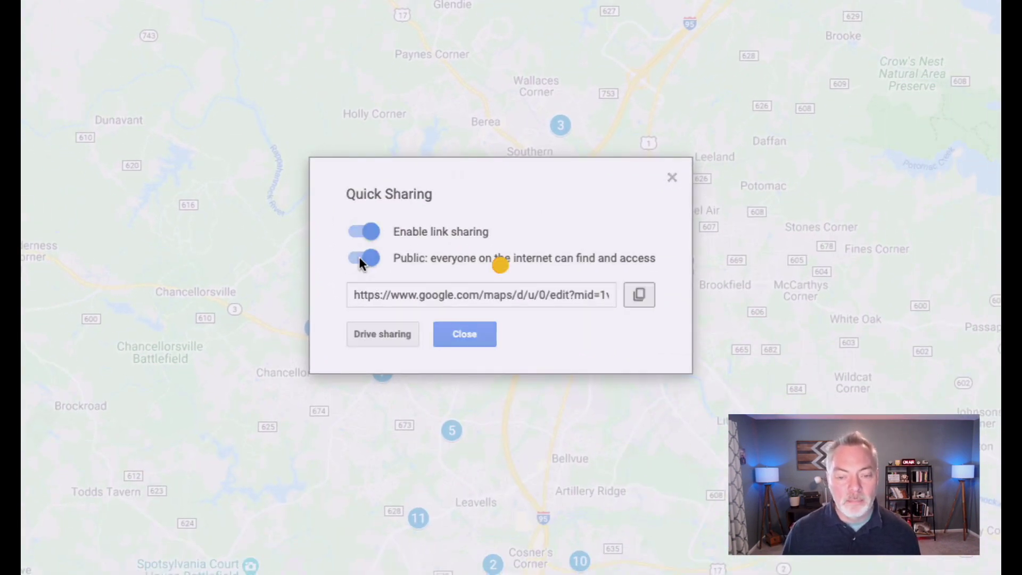
left_click(638, 296)
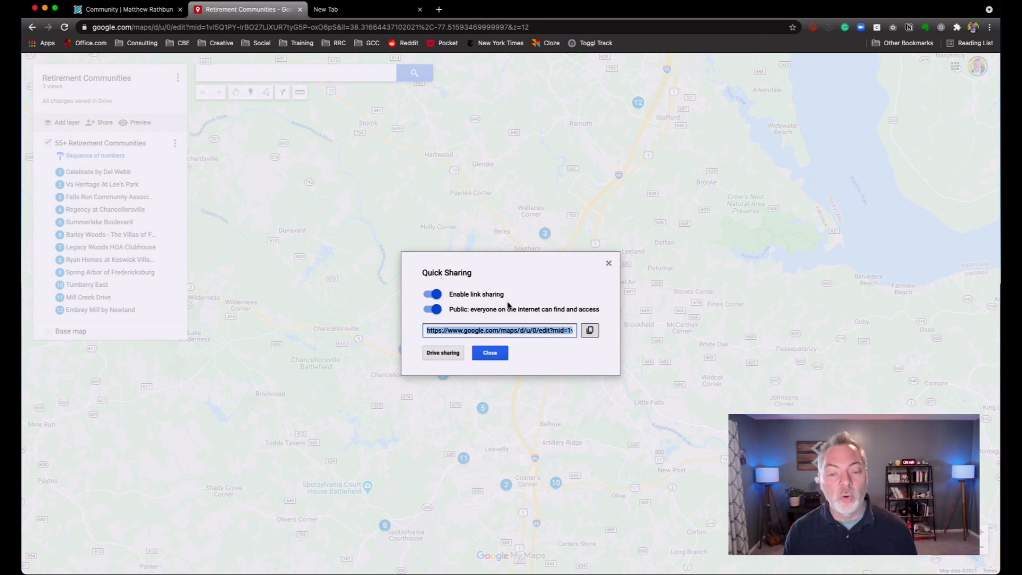
left_click(489, 354)
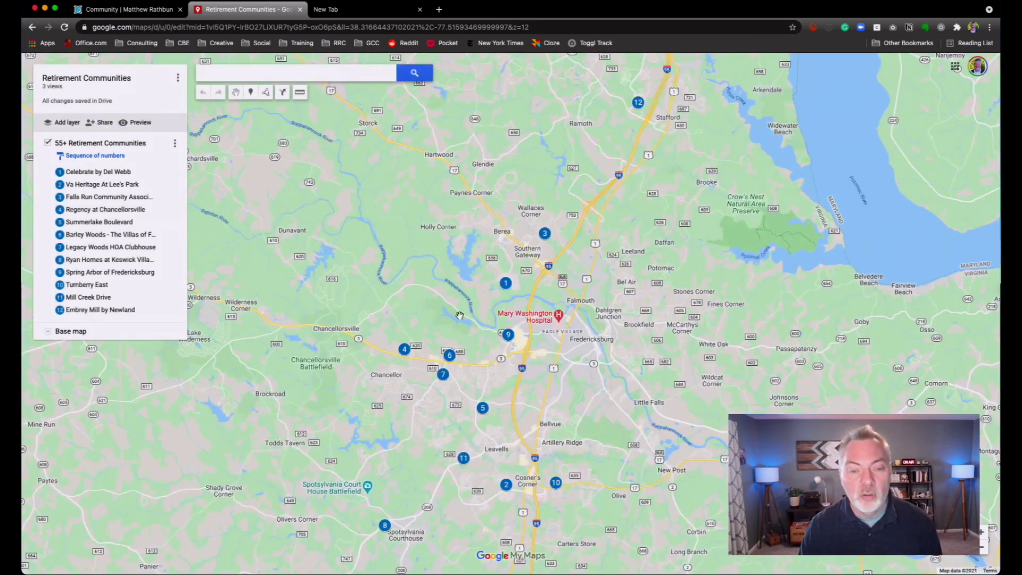
left_click(31, 27)
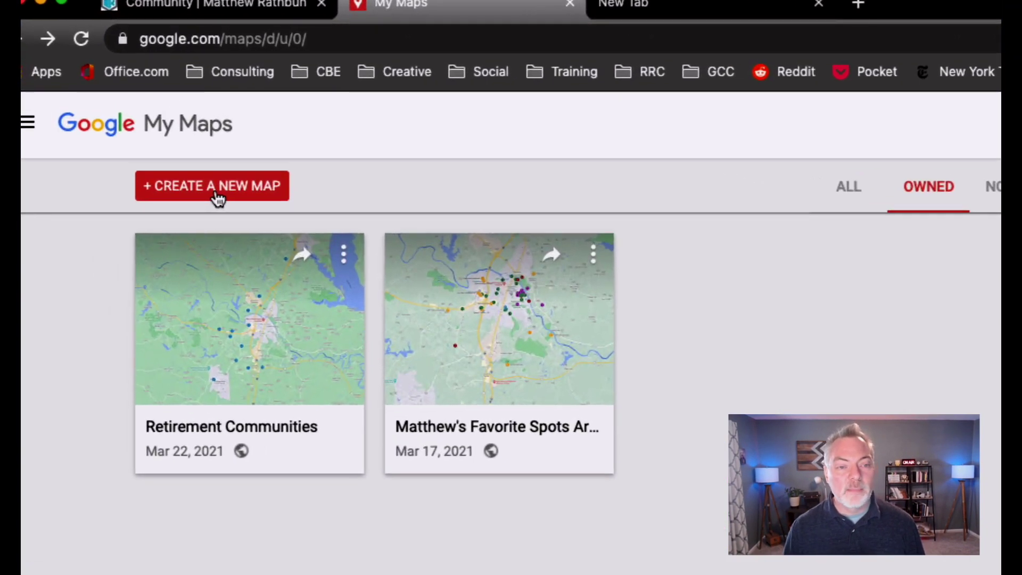
Create a new map and search it for 'restaurants in fredericksburg va'.
left_click(217, 186)
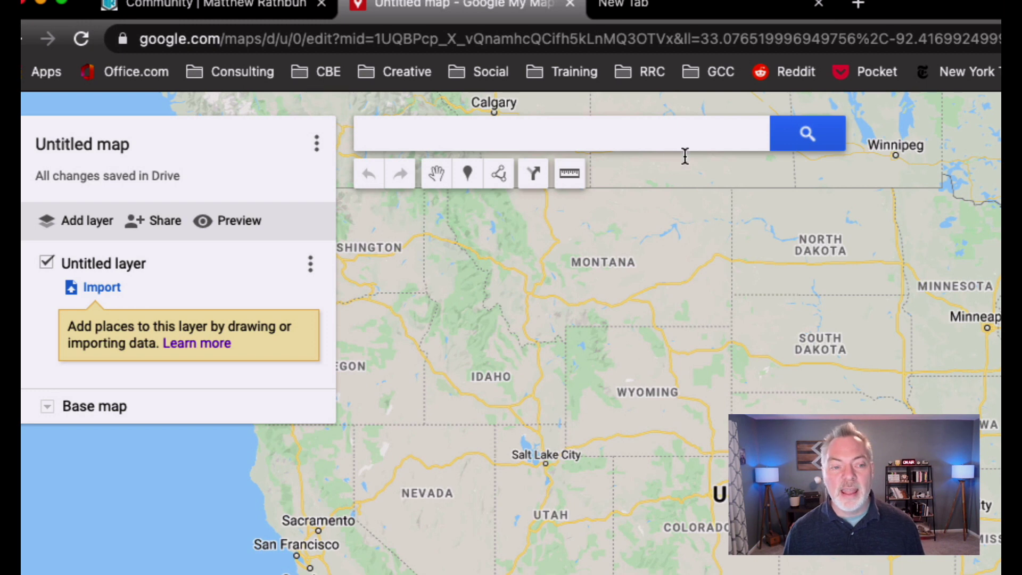
left_click(644, 144)
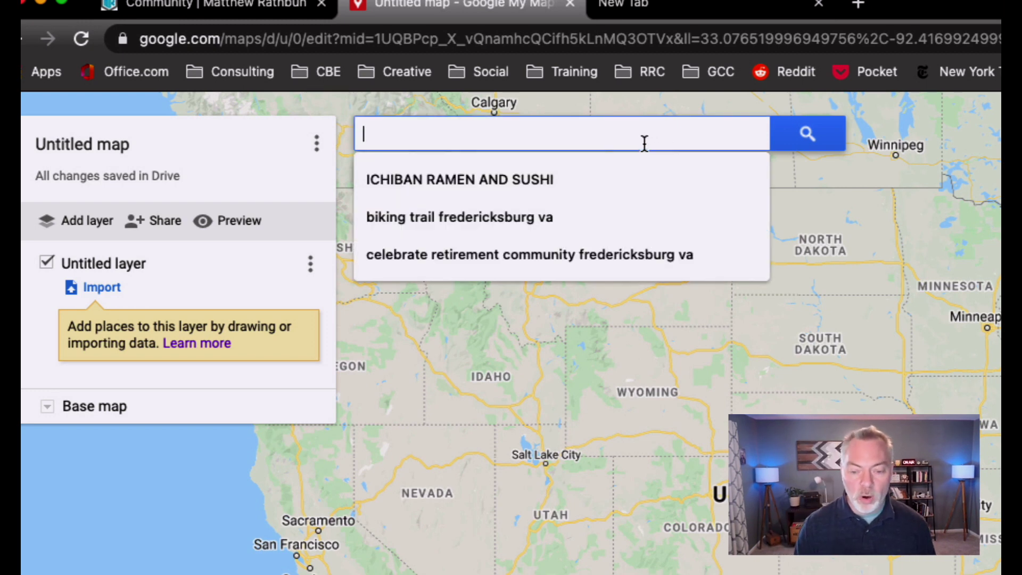
type("restu")
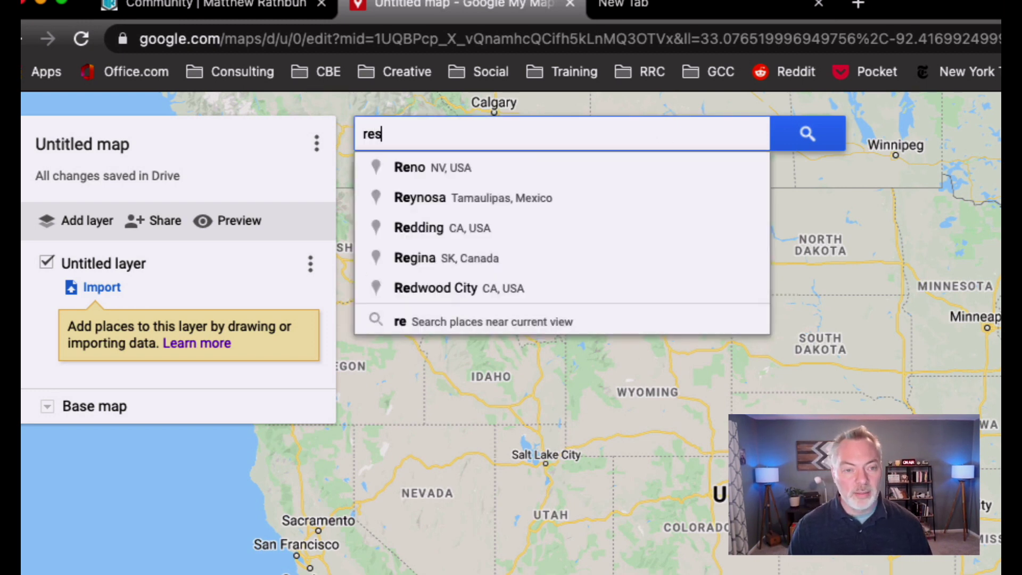
key("BackSpace")
key("BackSpace")
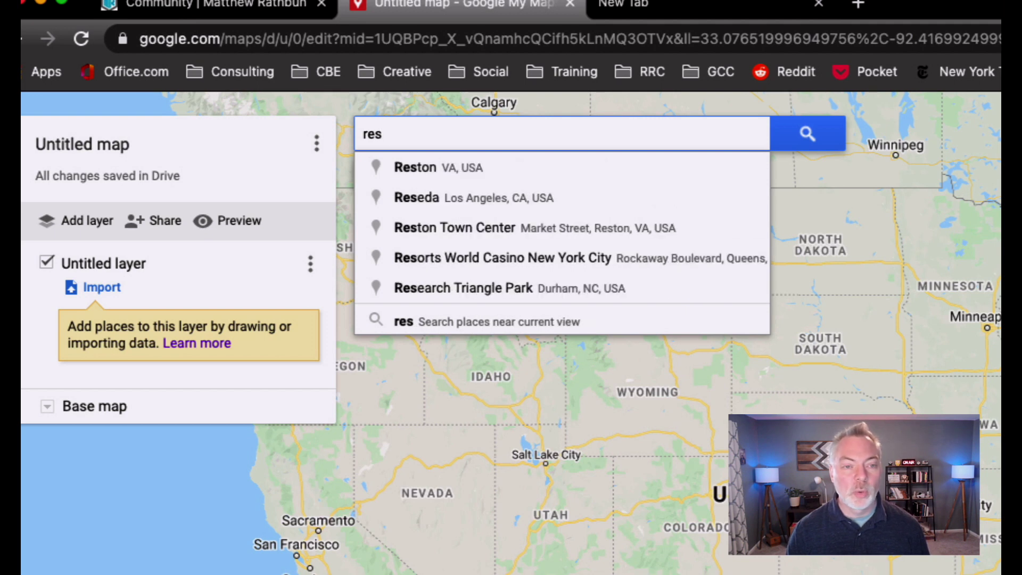
type("turat")
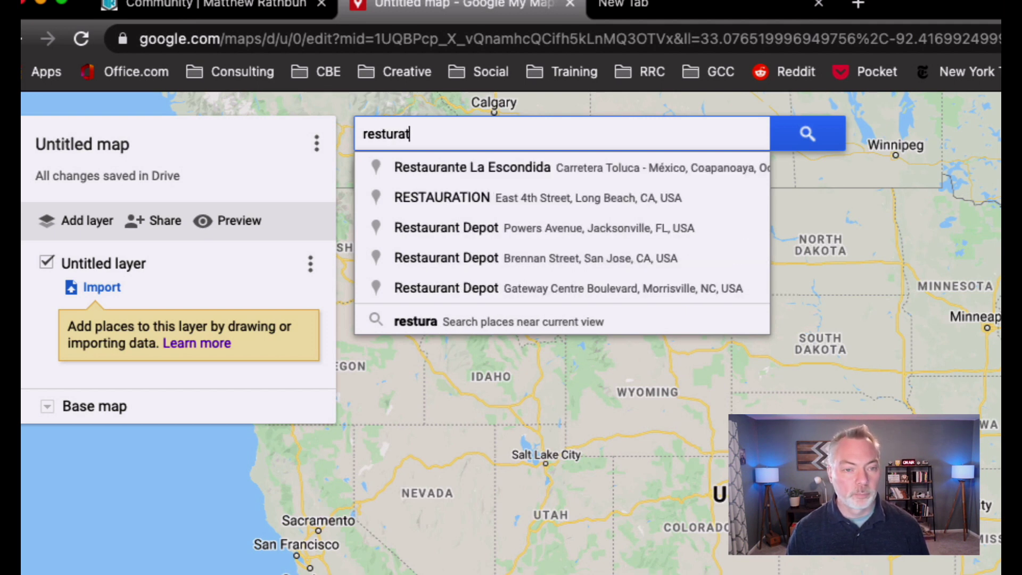
key("BackSpace")
type("nts in f")
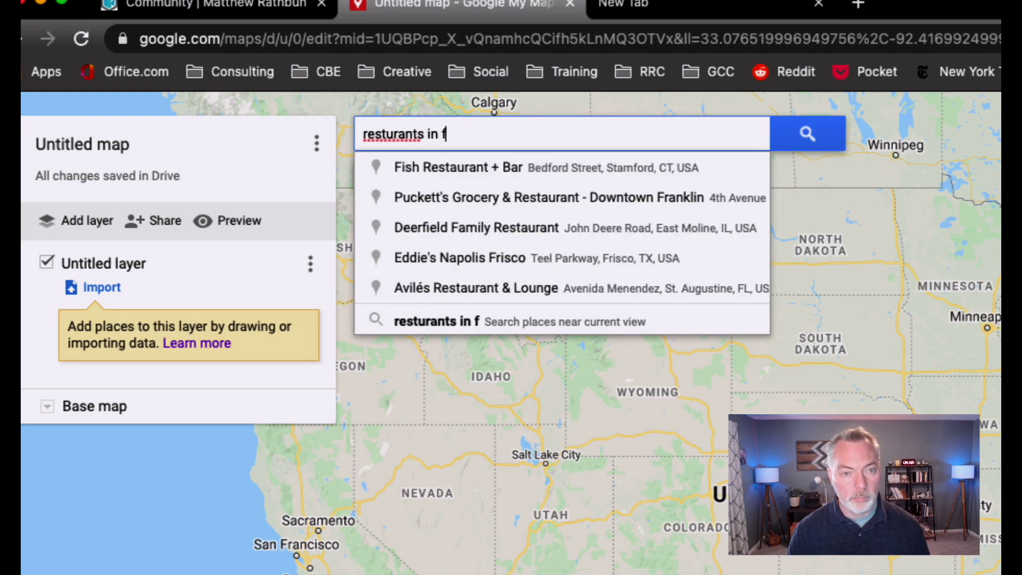
type("redericksburg v")
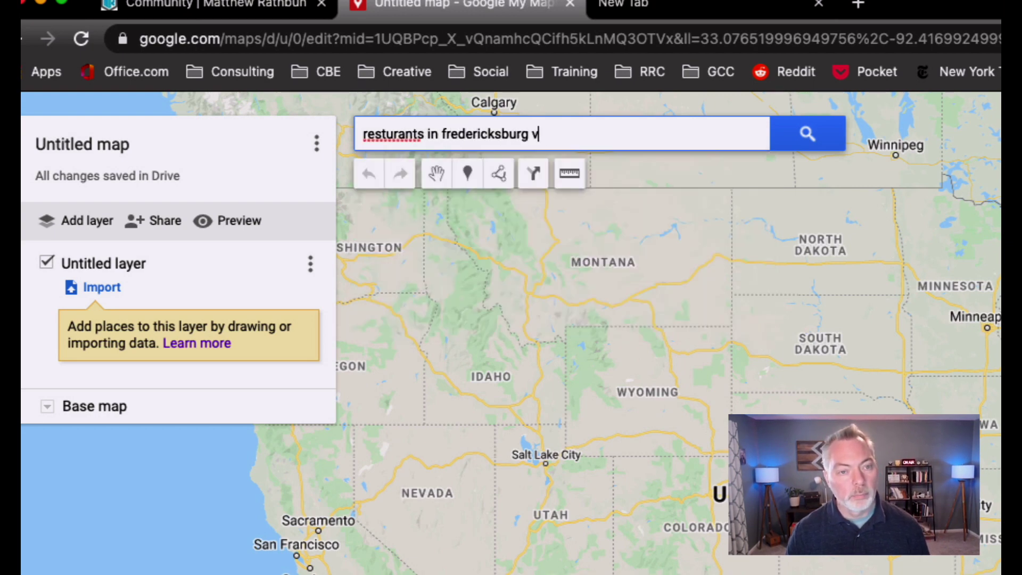
key("super+a")
key("BackSpace")
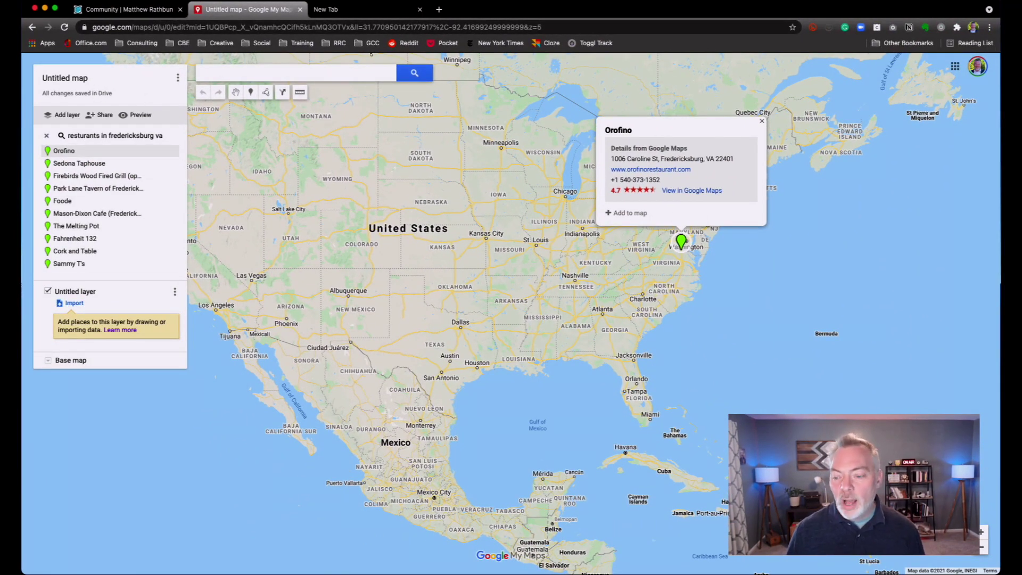
Zoom the map in on the Fredericksburg restaurant results.
scroll(462, 388, "up", 5)
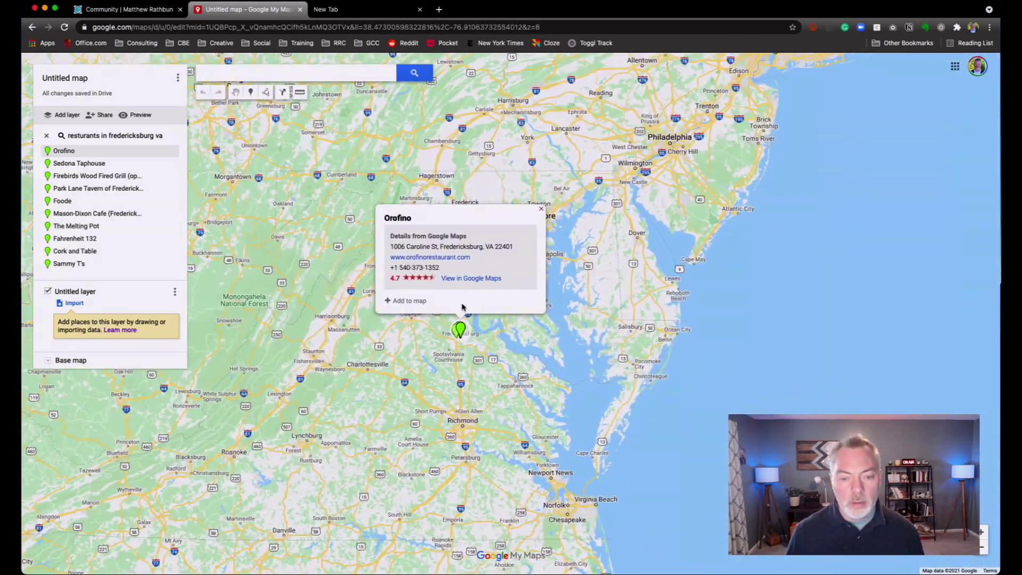
left_click(981, 531)
left_click(981, 531)
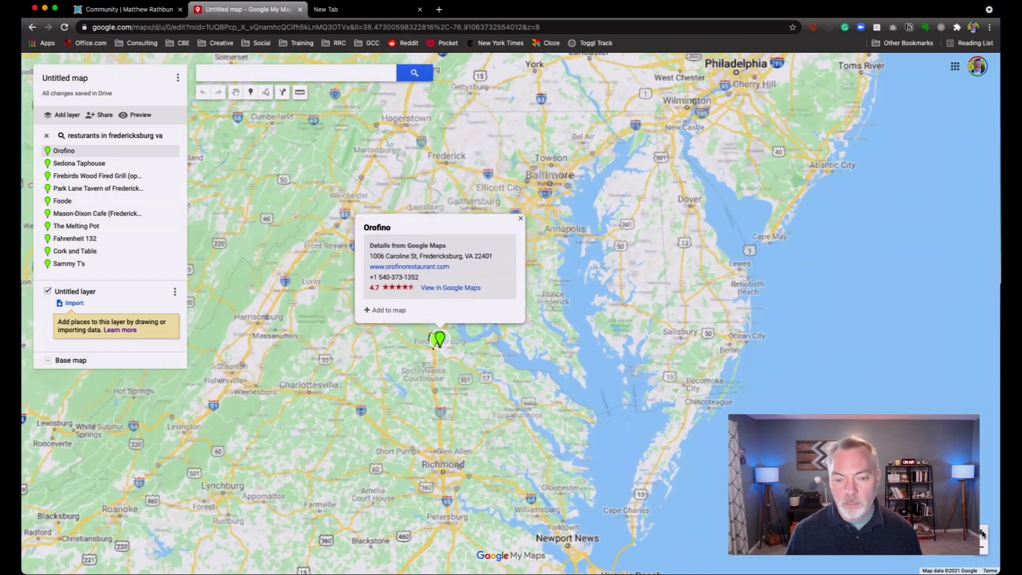
left_click(981, 531)
left_click(981, 531)
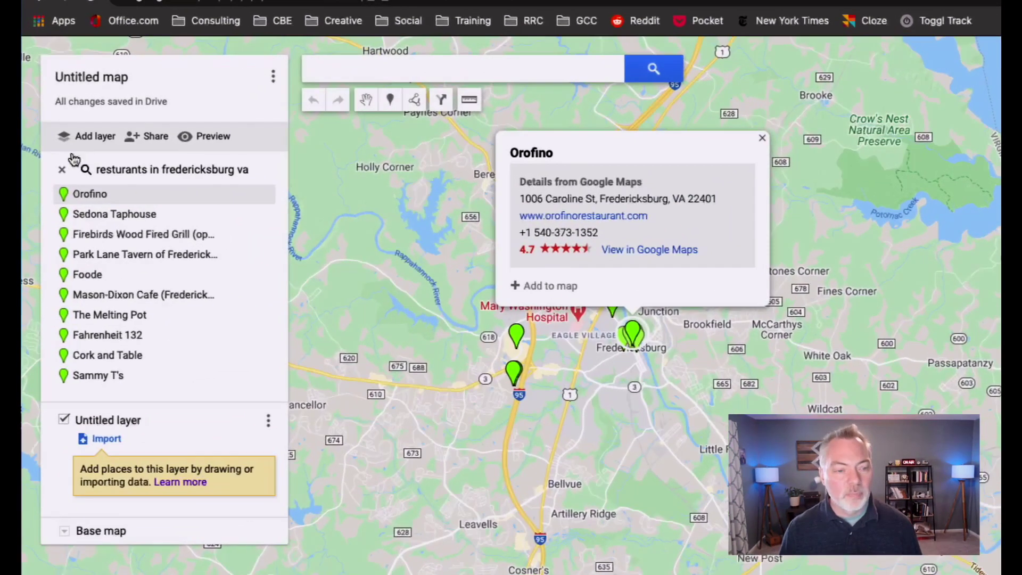
Rename the untitled layer to 'Restaurants I Recommend', fixing the spelling.
left_click(120, 422)
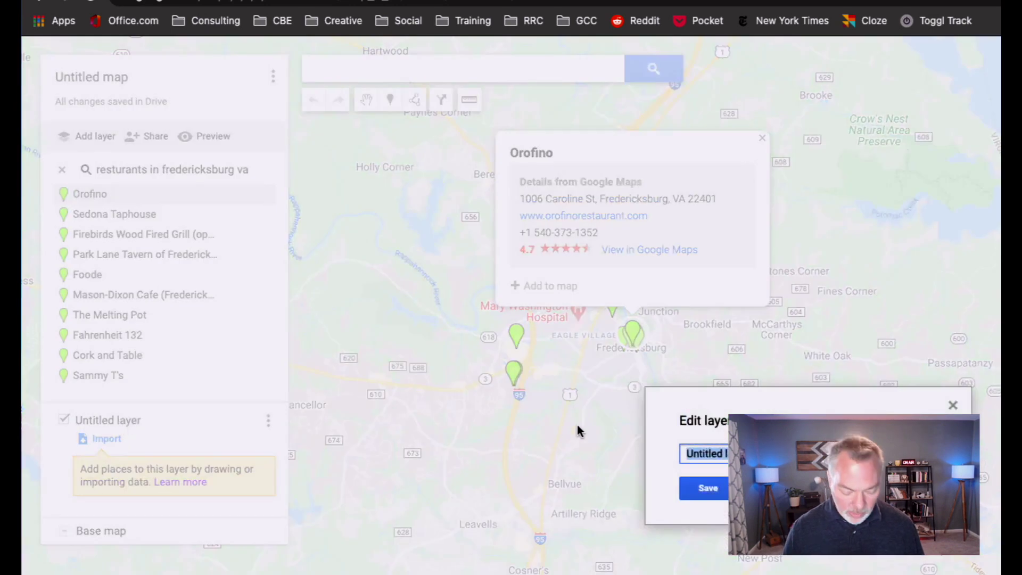
type("Restu")
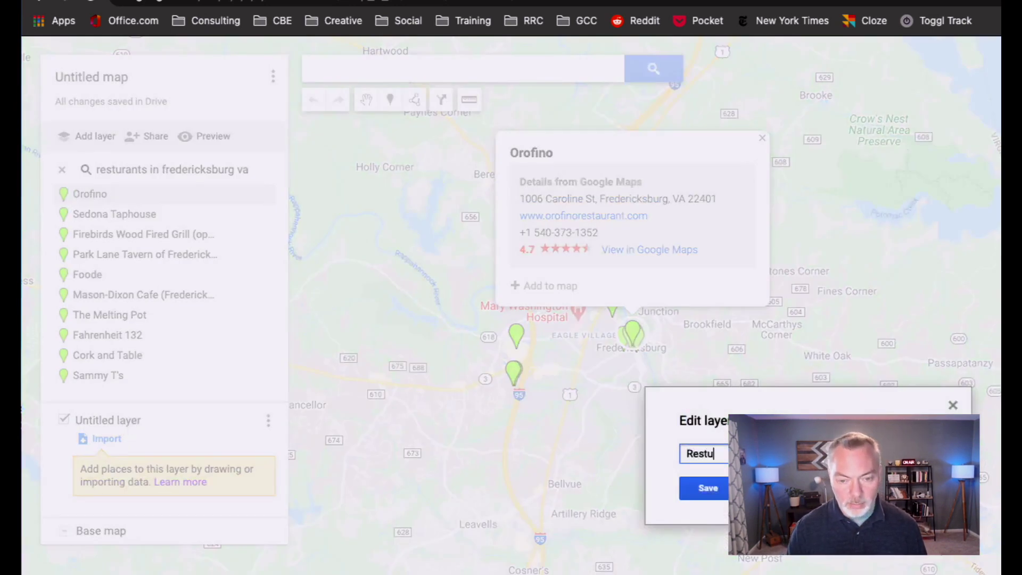
type("ran")
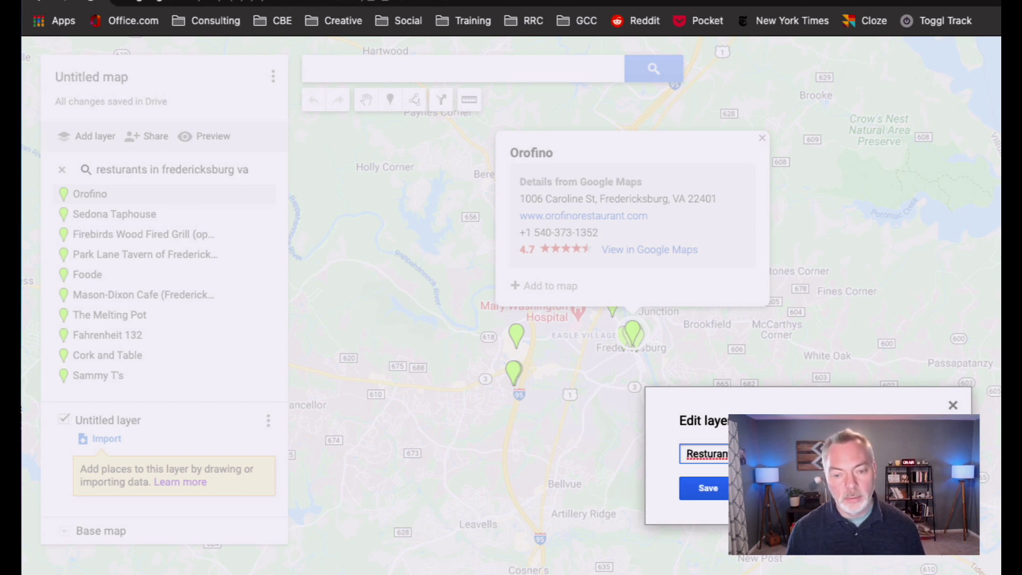
right_click(698, 451)
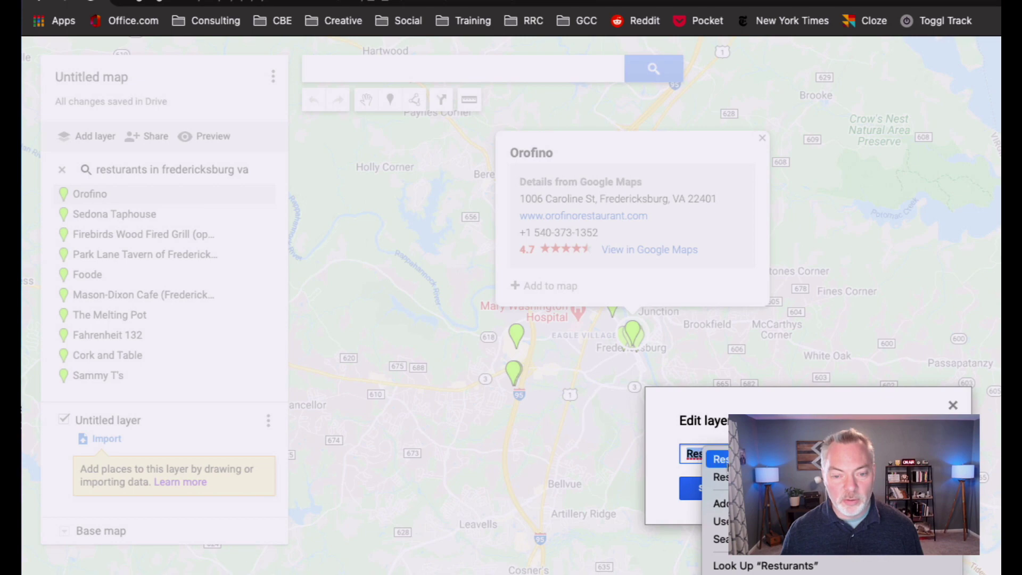
left_click(724, 460)
left_click(698, 488)
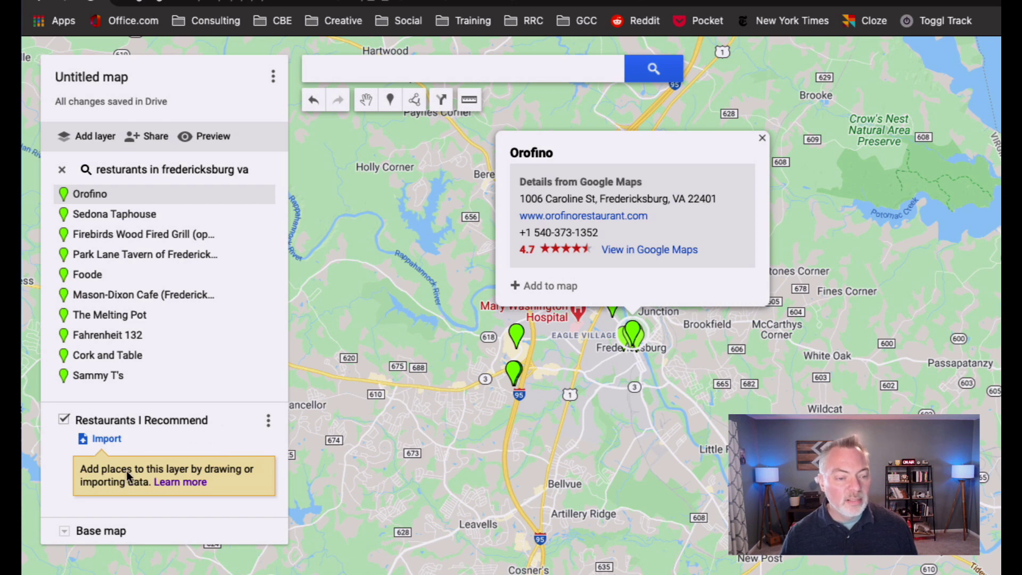
Add a second layer named 'Parks in Fredericksburg VA'.
left_click(94, 138)
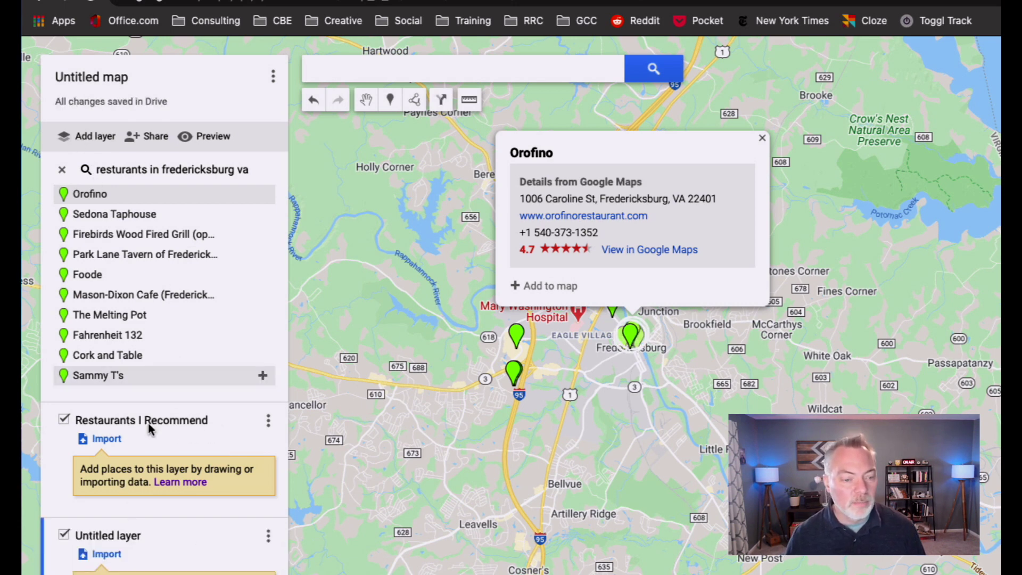
left_click(126, 538)
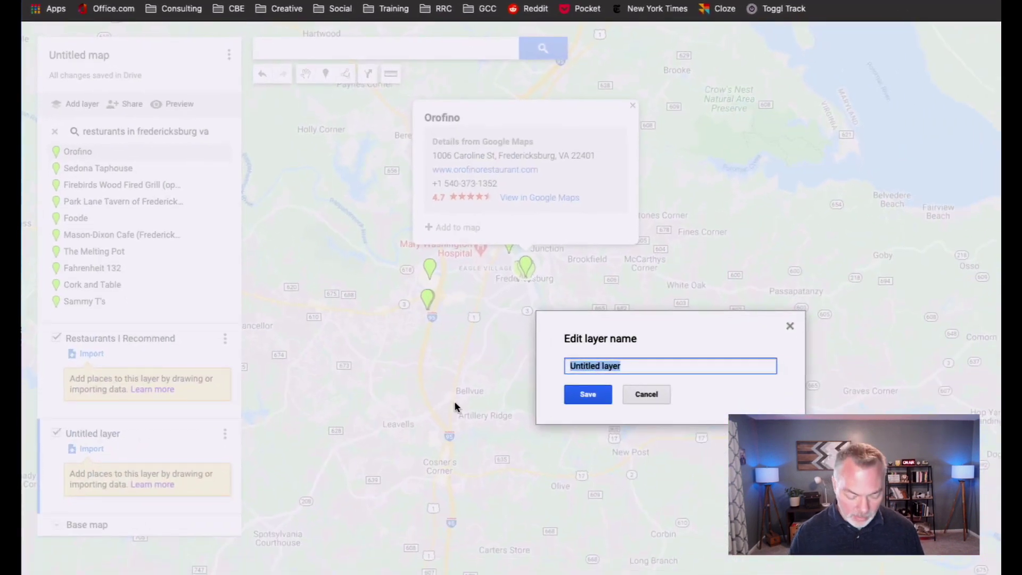
type("Parks in Fredericksbur")
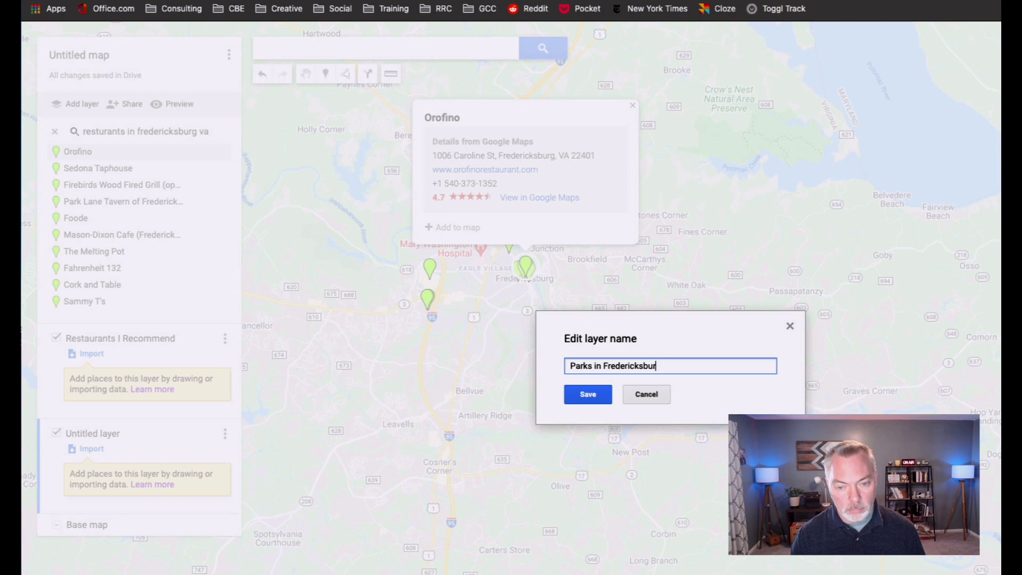
type("g VA")
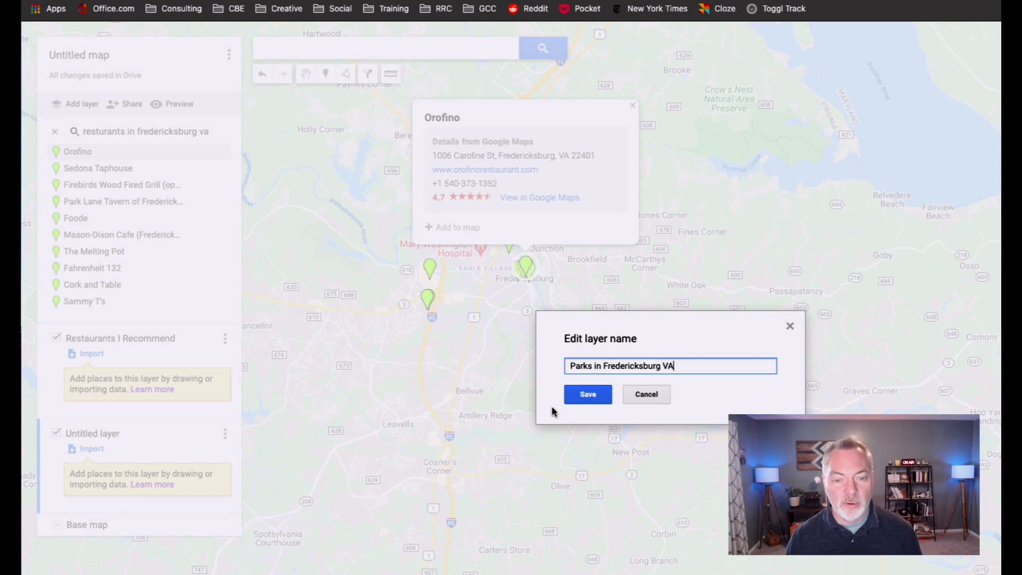
left_click(587, 394)
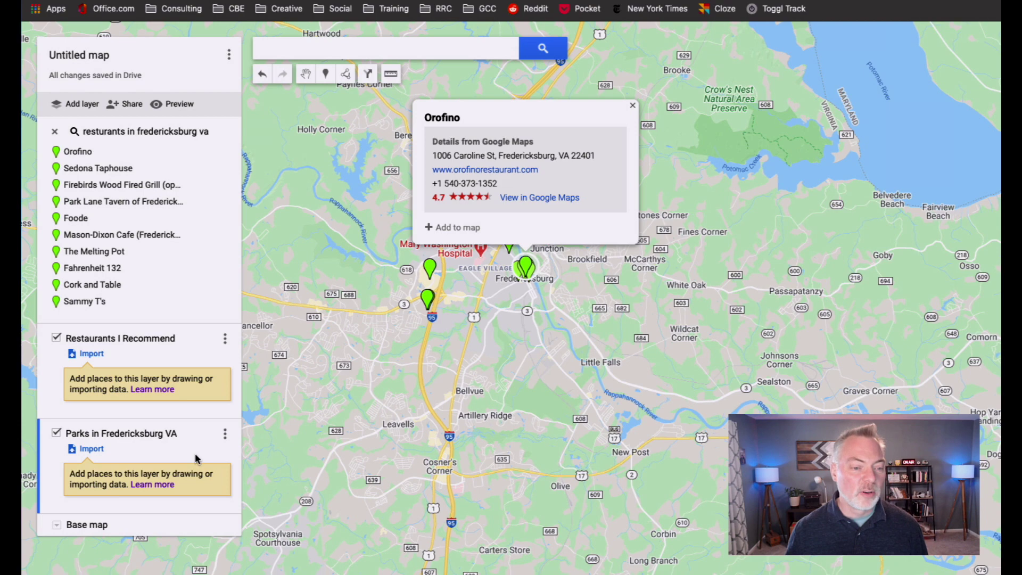
Add Orofino to the Restaurants I Recommend layer, then search for 'parks in fredericksburg va'.
left_click(193, 352)
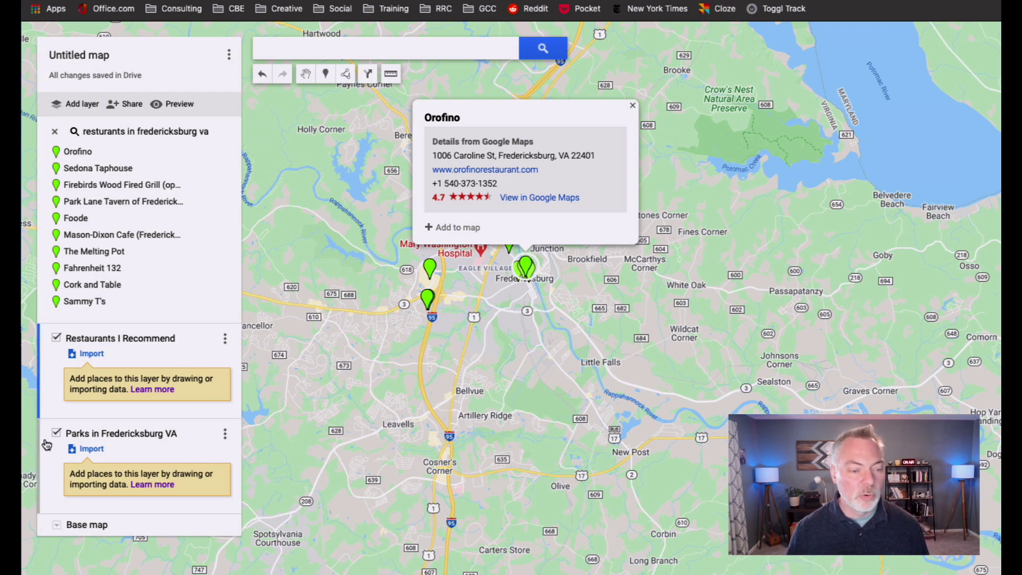
left_click(458, 227)
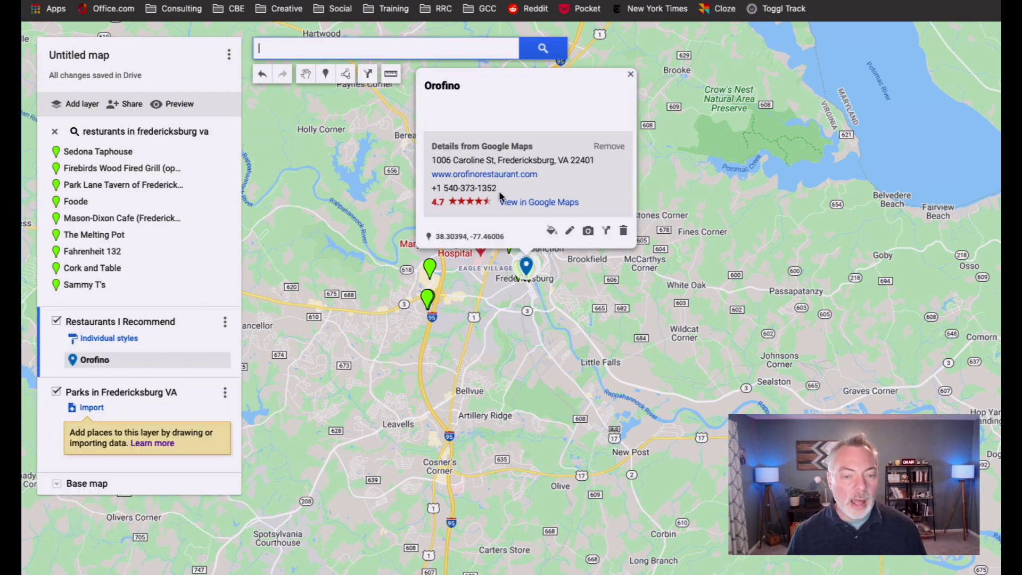
left_click(371, 46)
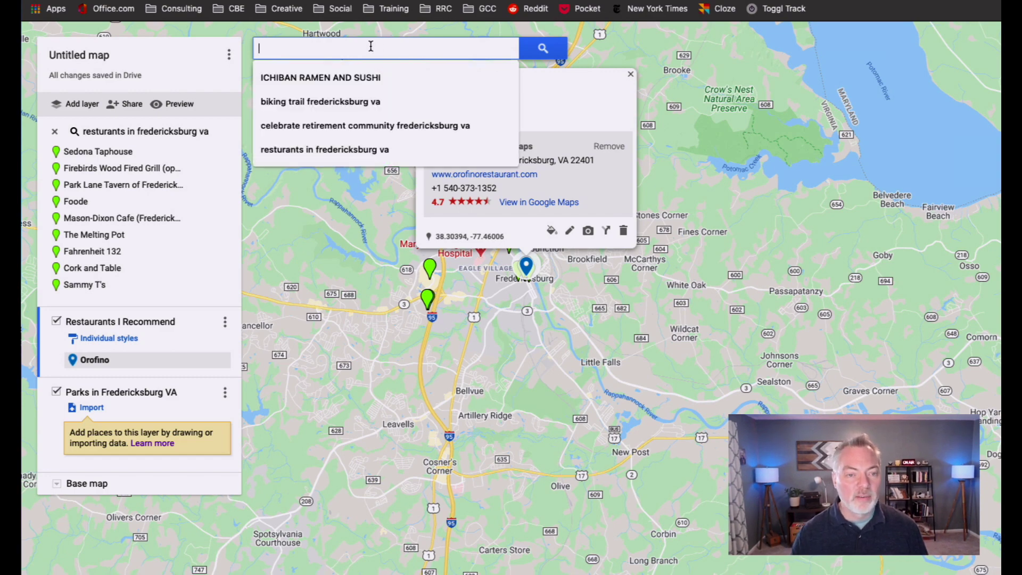
type("parks in")
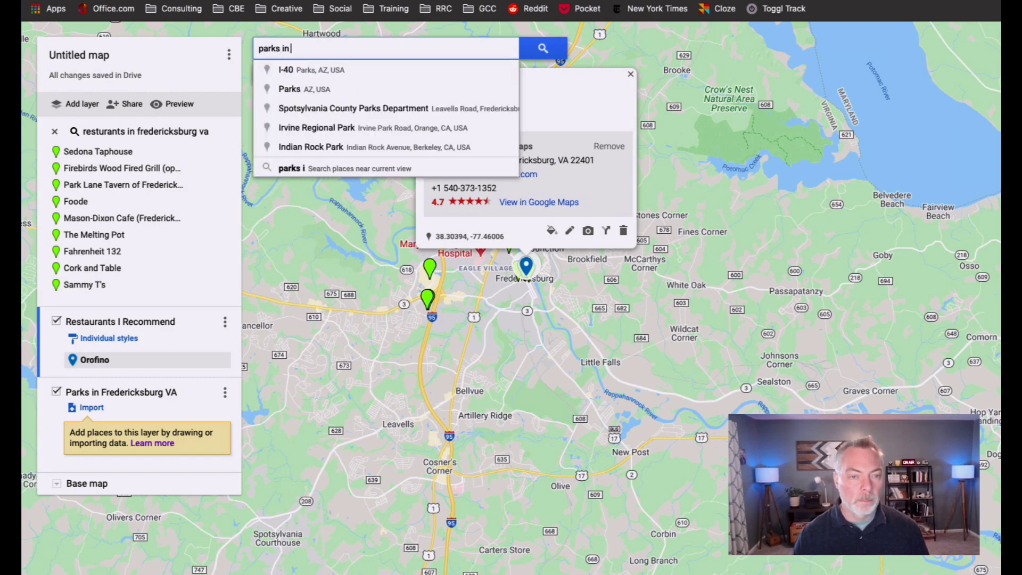
type(" fredericksbur")
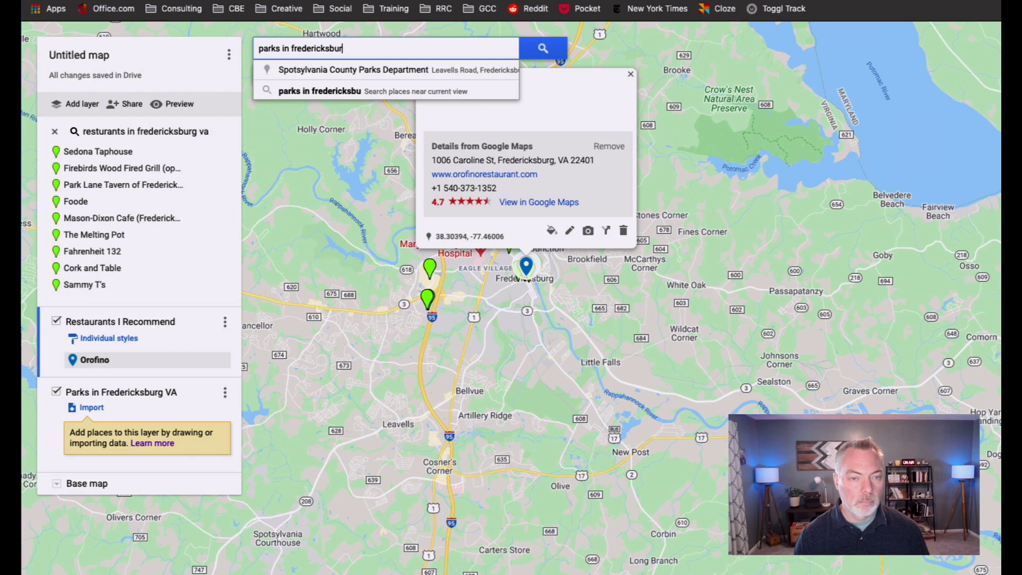
type("g va")
key("Return")
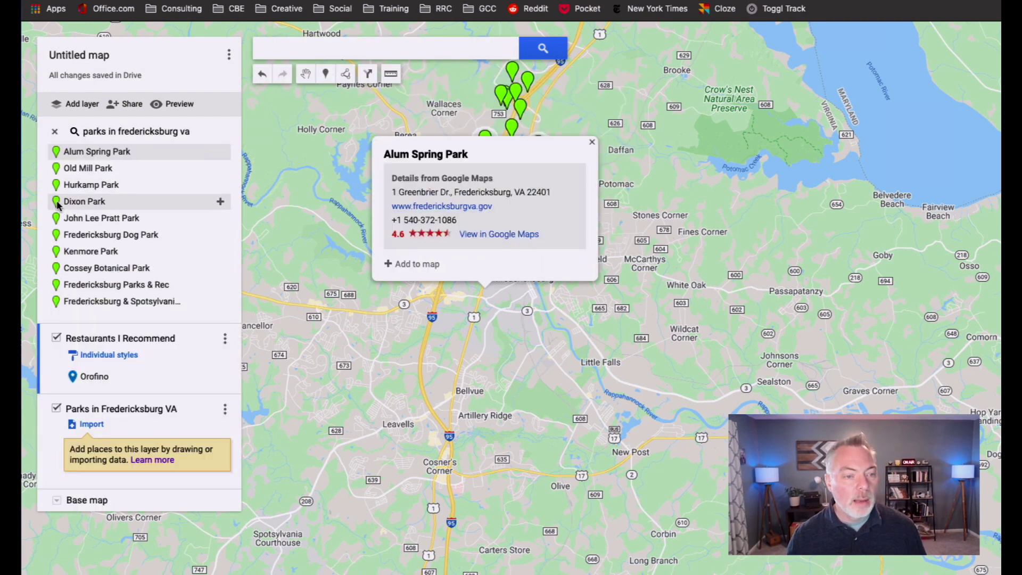
Add Alum Spring Park to the Parks in Fredericksburg VA layer and clear the search results.
left_click(48, 430)
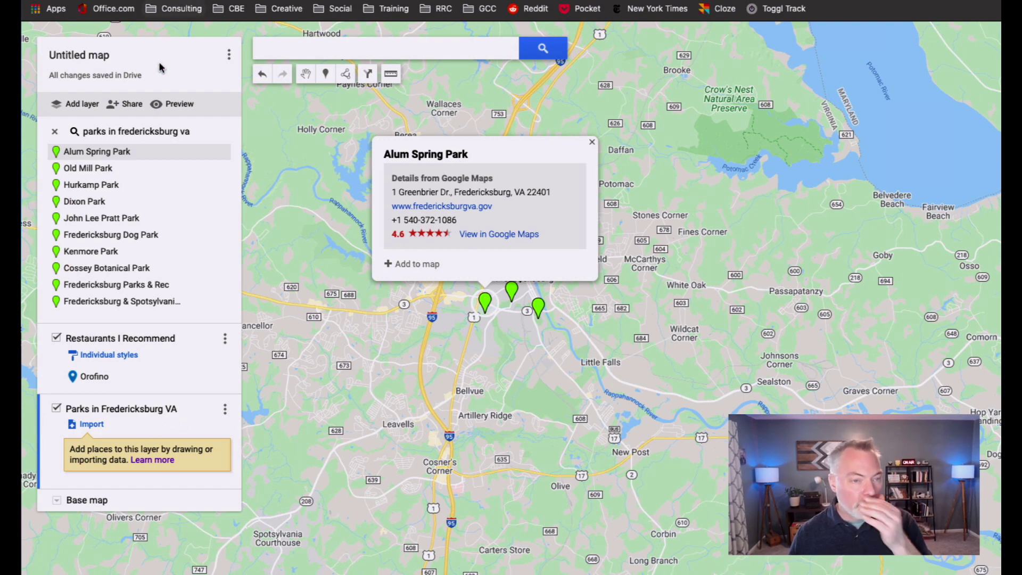
left_click(415, 264)
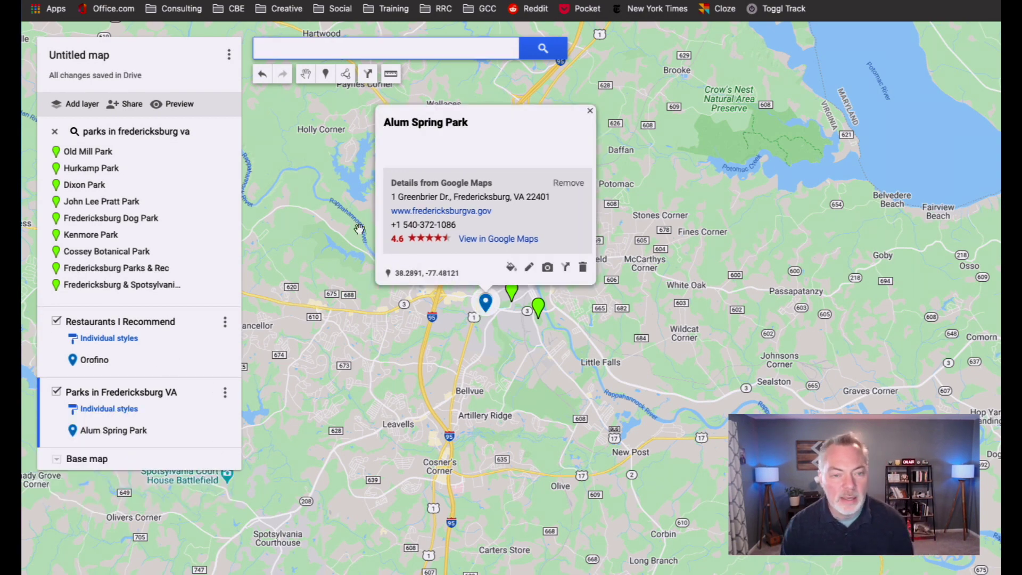
left_click(589, 113)
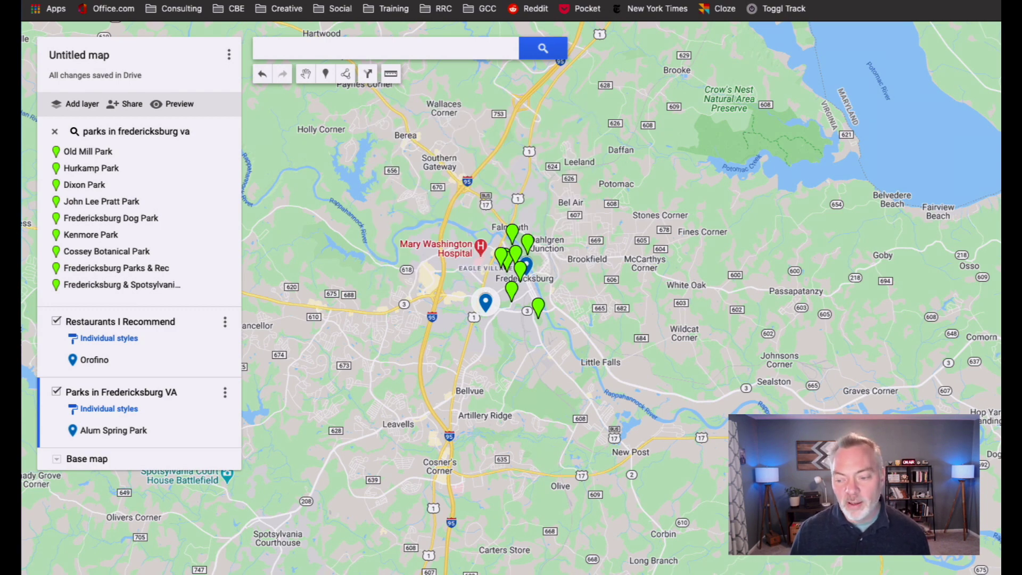
scroll(477, 259, "up", 3)
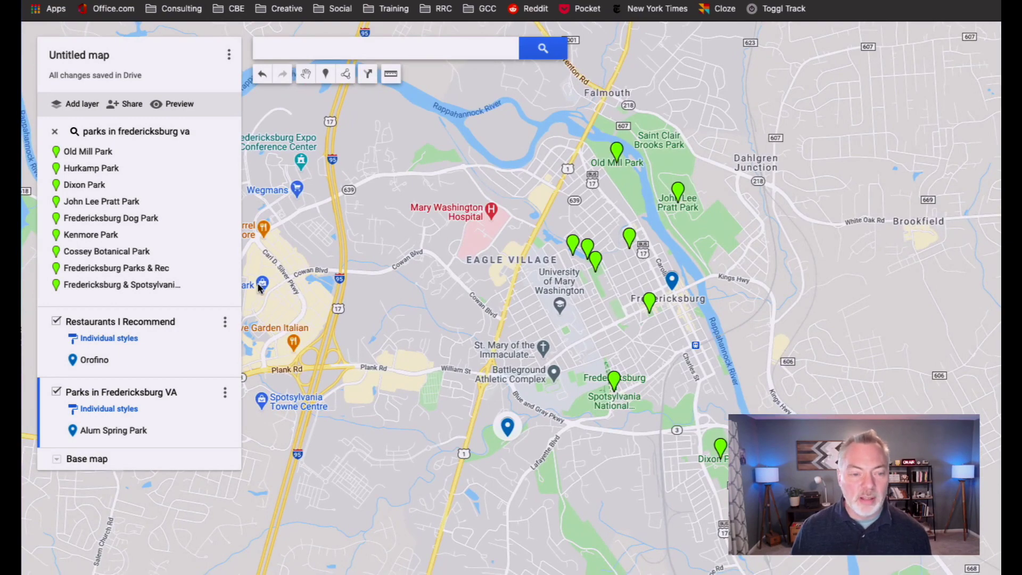
left_click(52, 132)
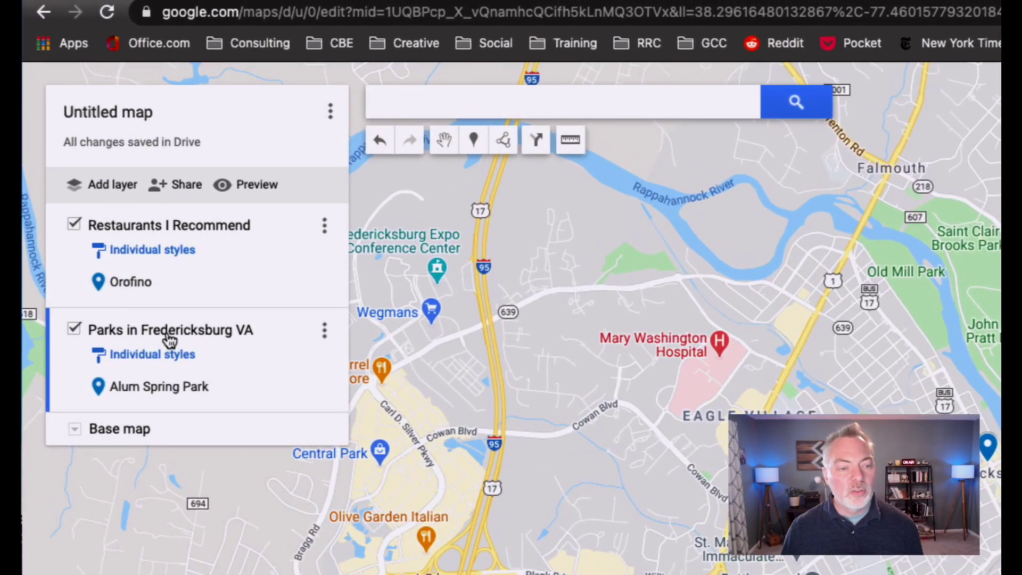
Check the Parks layer's data table, then bring up Alum Spring Park's marker style choices.
left_click(326, 333)
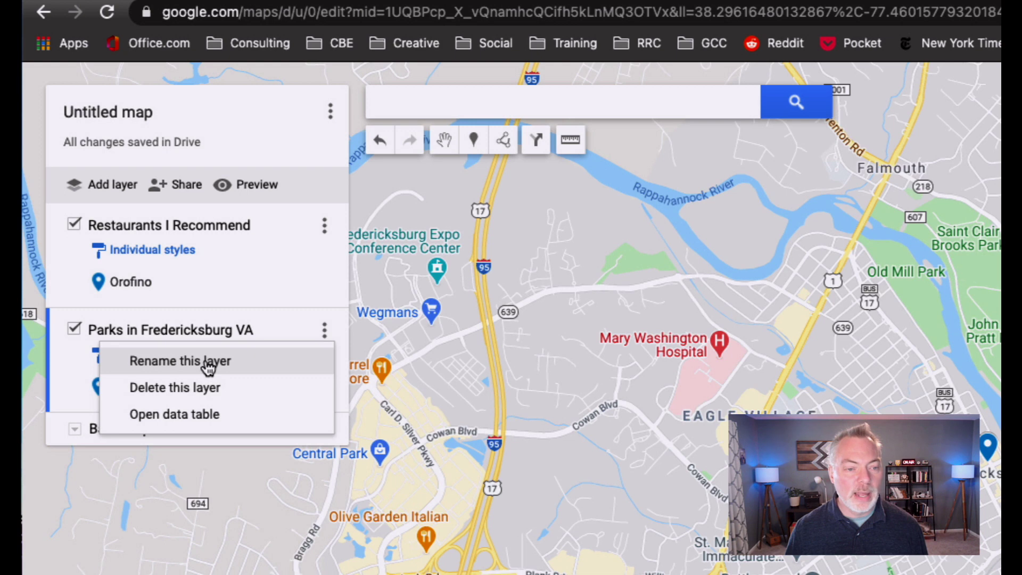
left_click(212, 420)
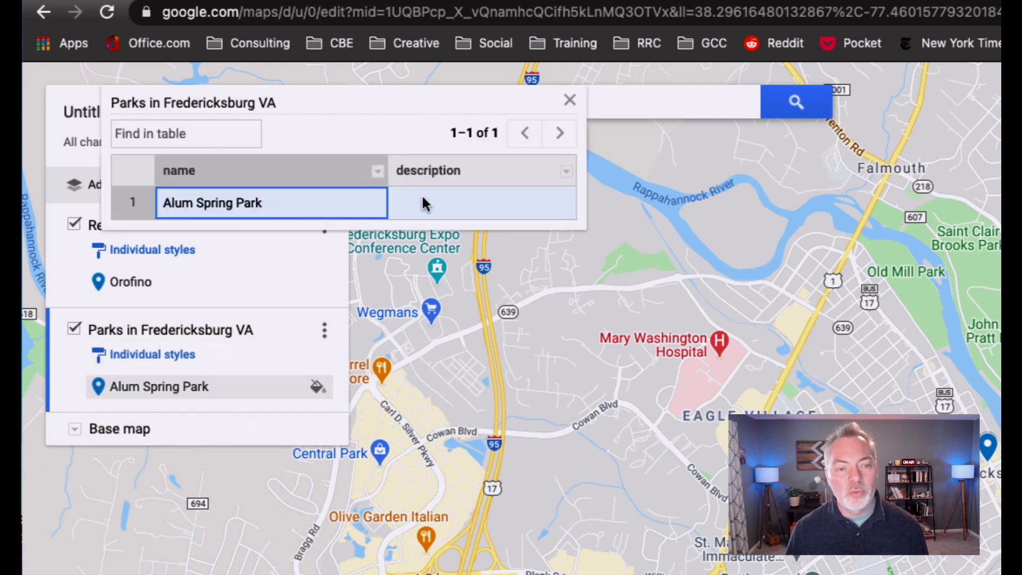
left_click(570, 99)
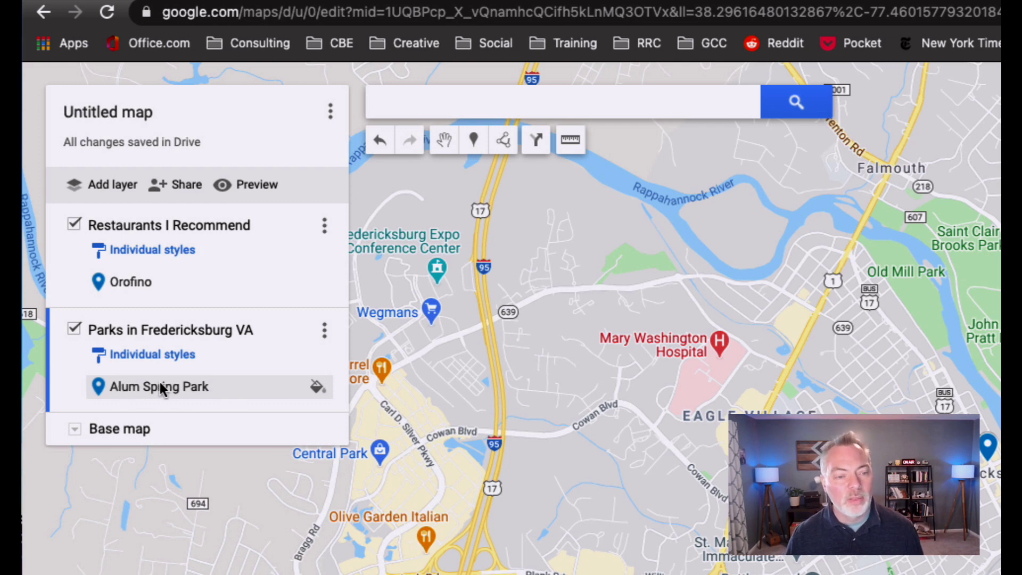
left_click(317, 388)
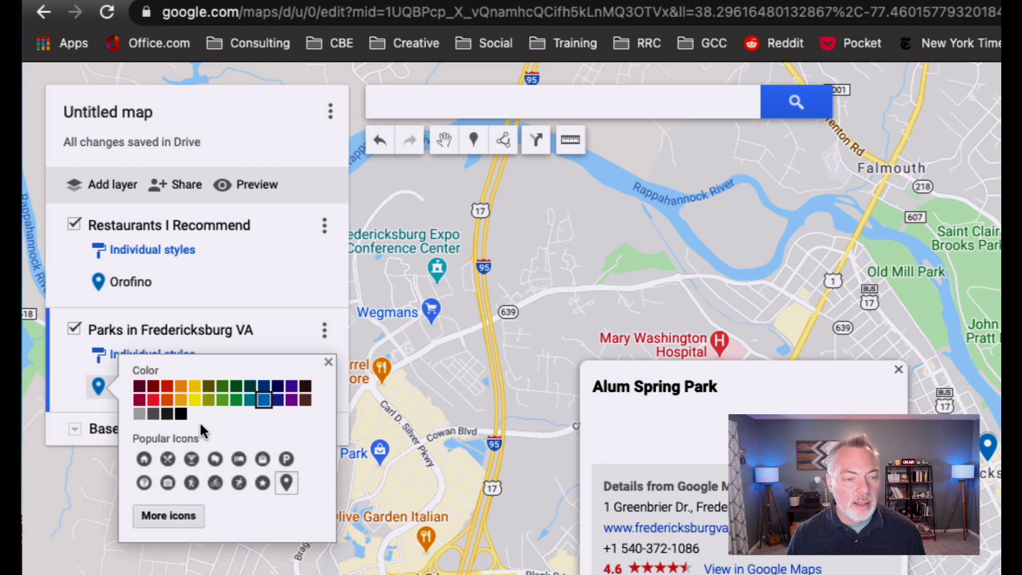
Color Alum Spring Park dark teal and style the Parks layer as a sequence of numbers.
left_click(250, 386)
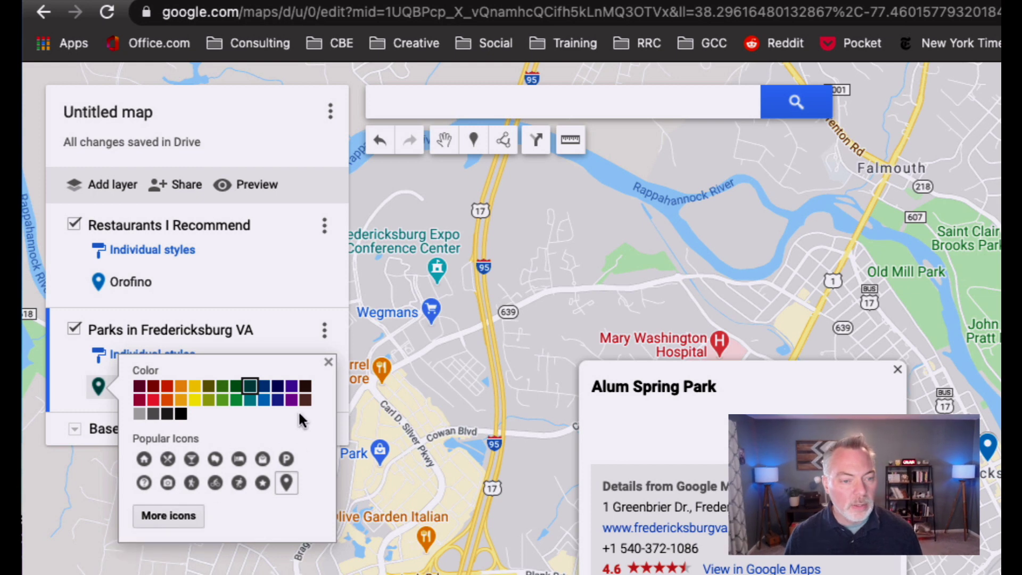
left_click(328, 363)
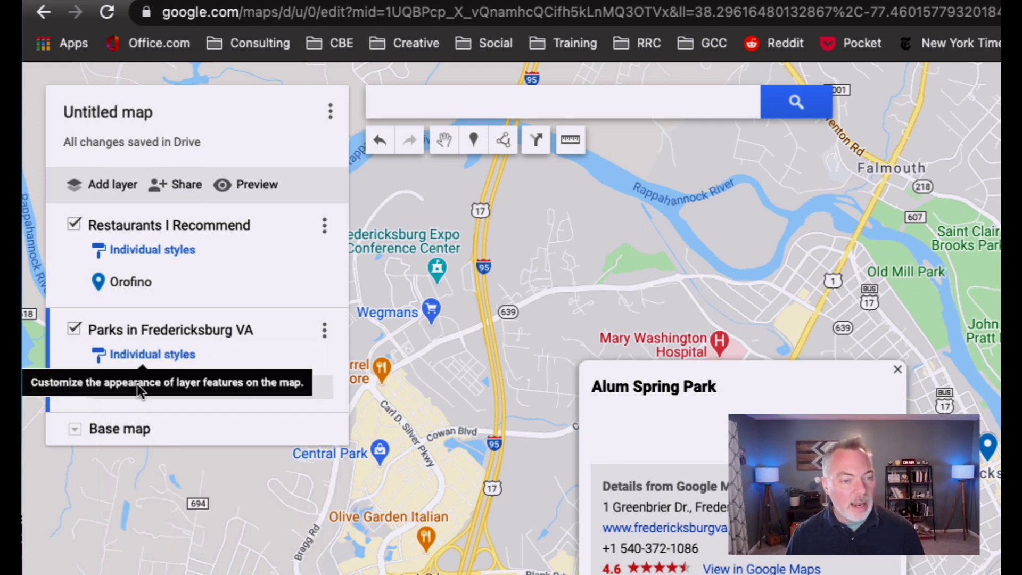
left_click(159, 354)
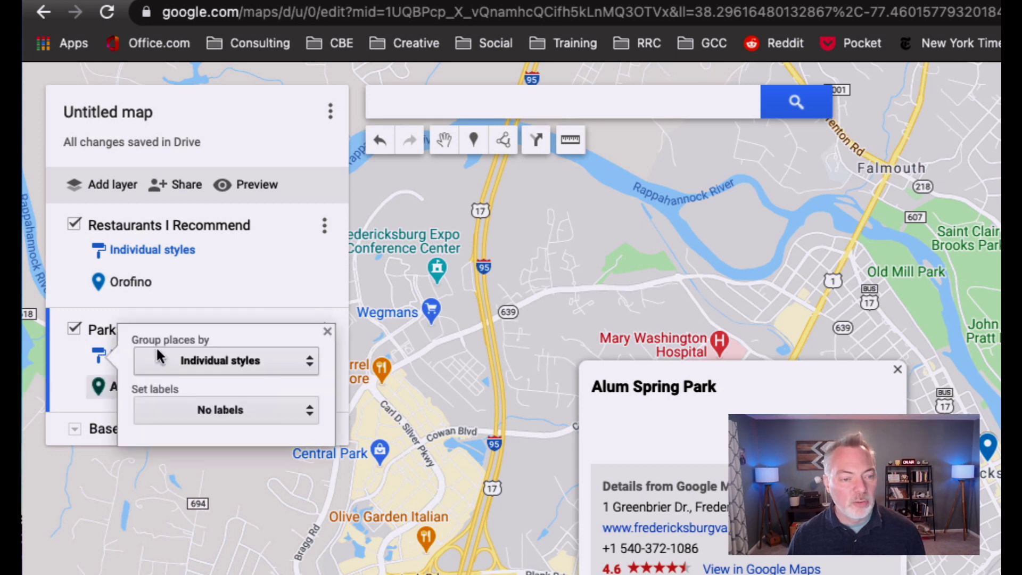
left_click(276, 373)
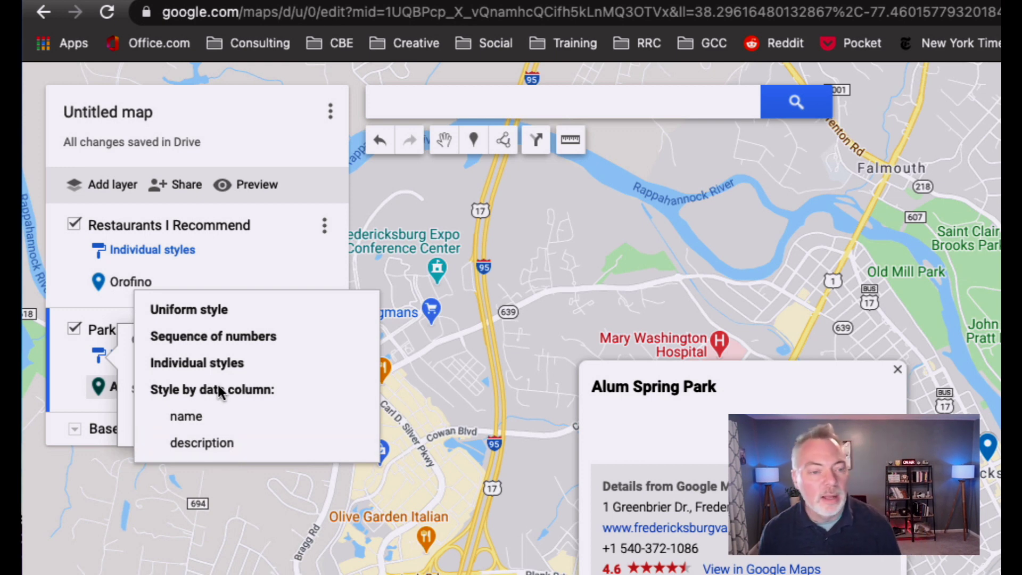
left_click(214, 336)
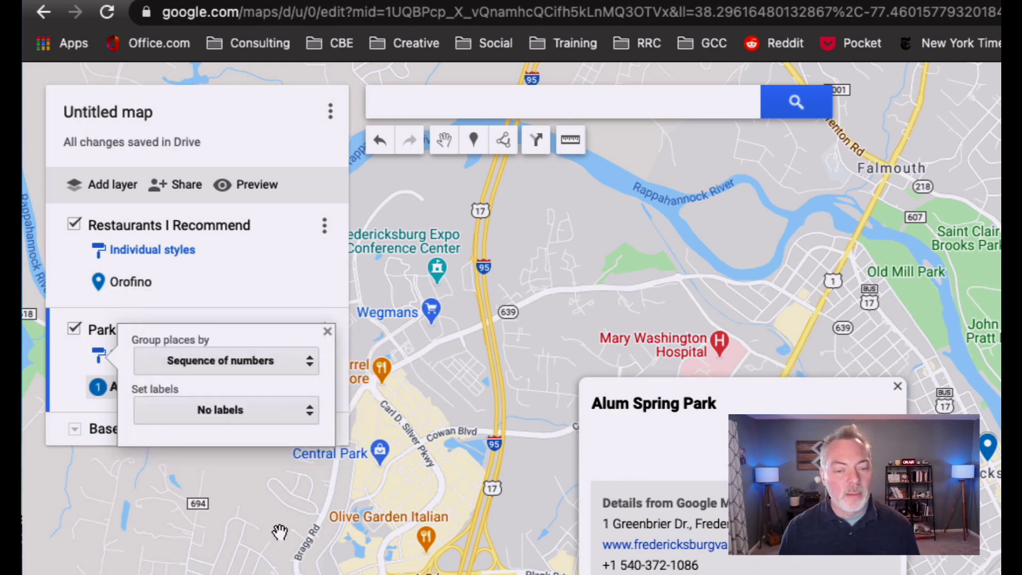
left_click(81, 398)
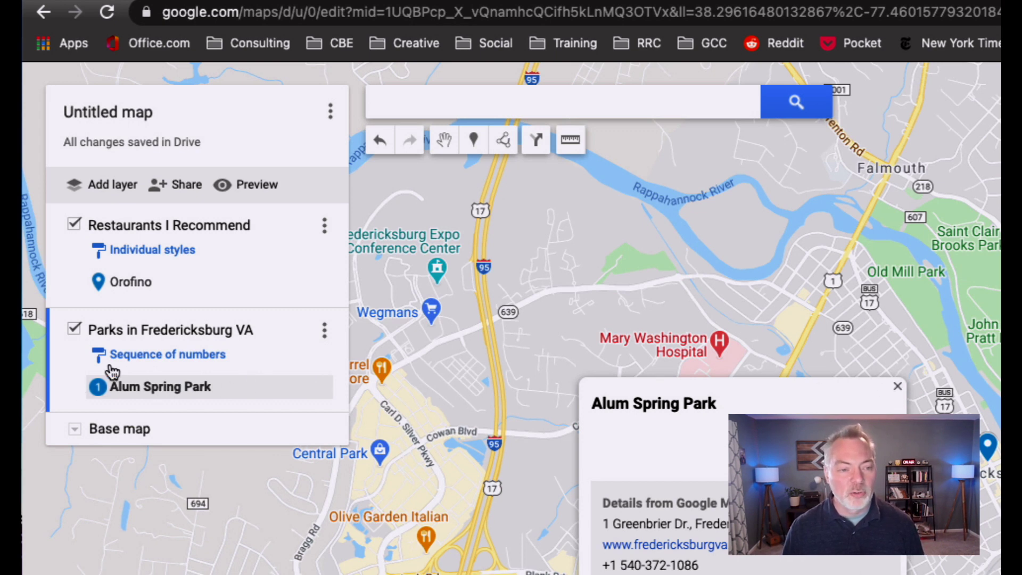
Color Orofino's marker orange.
left_click(317, 281)
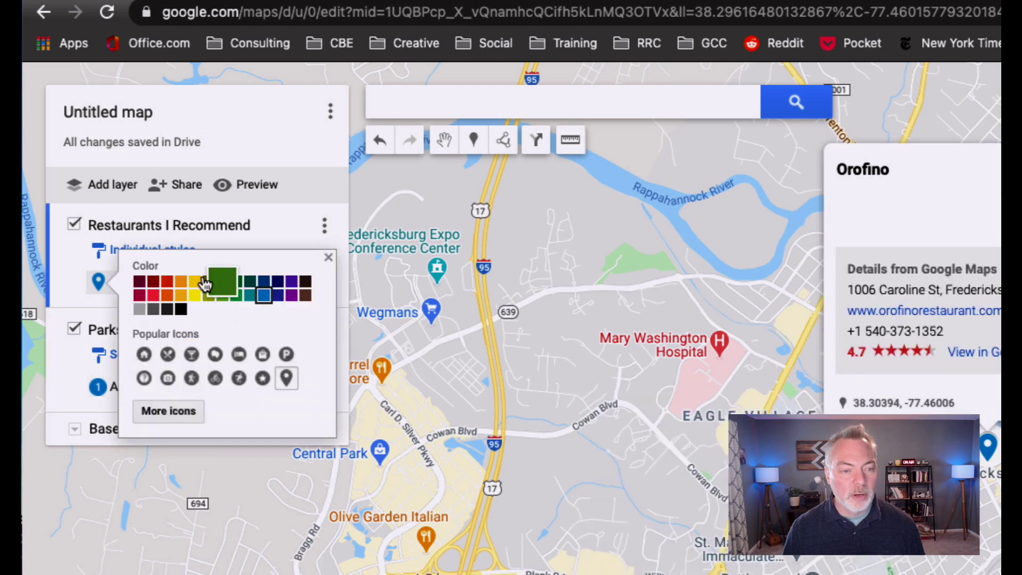
left_click(168, 287)
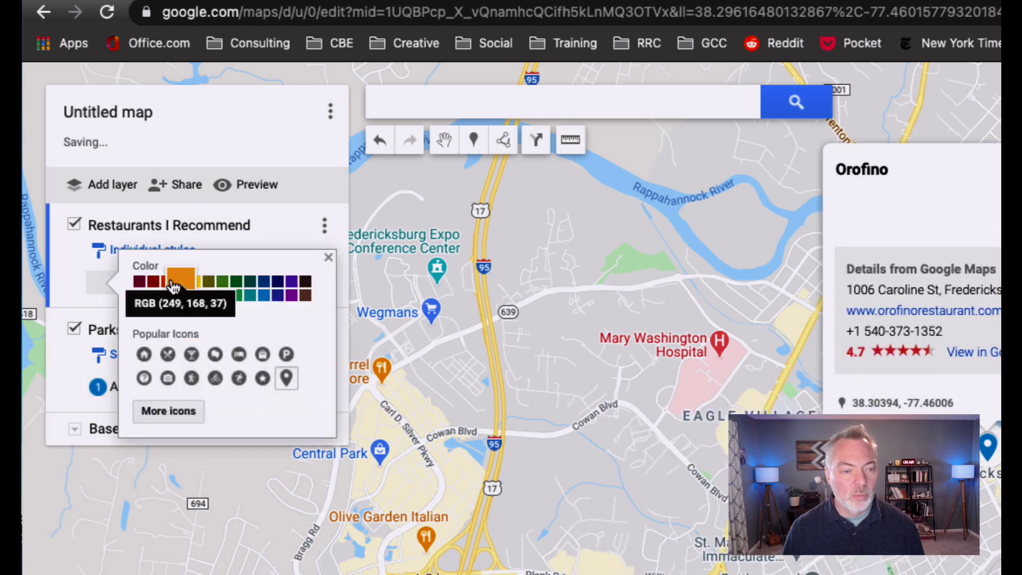
left_click(67, 306)
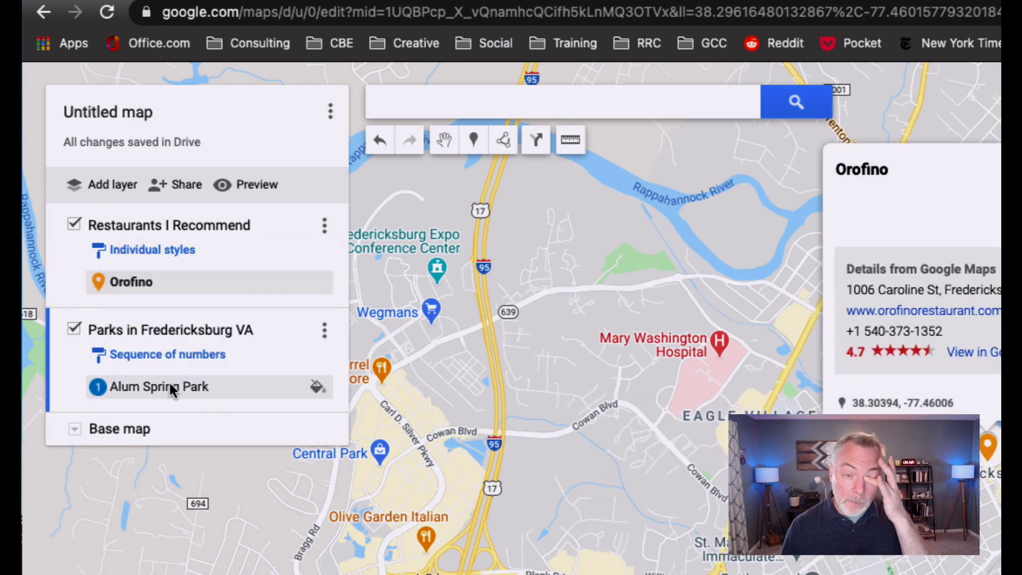
left_click(712, 462)
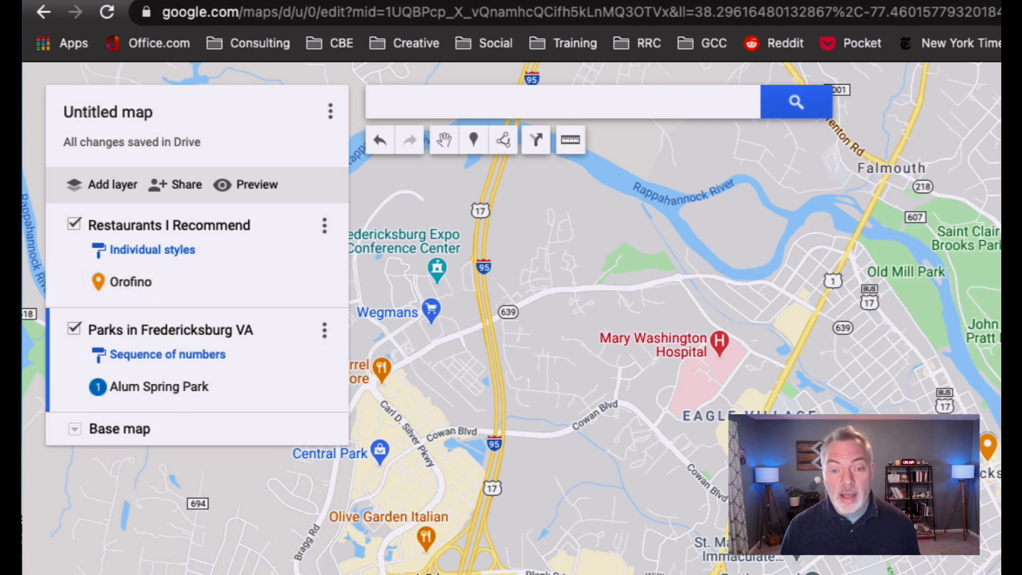
Search again for 'parks in fredericksburg va'.
left_click(502, 90)
type("par")
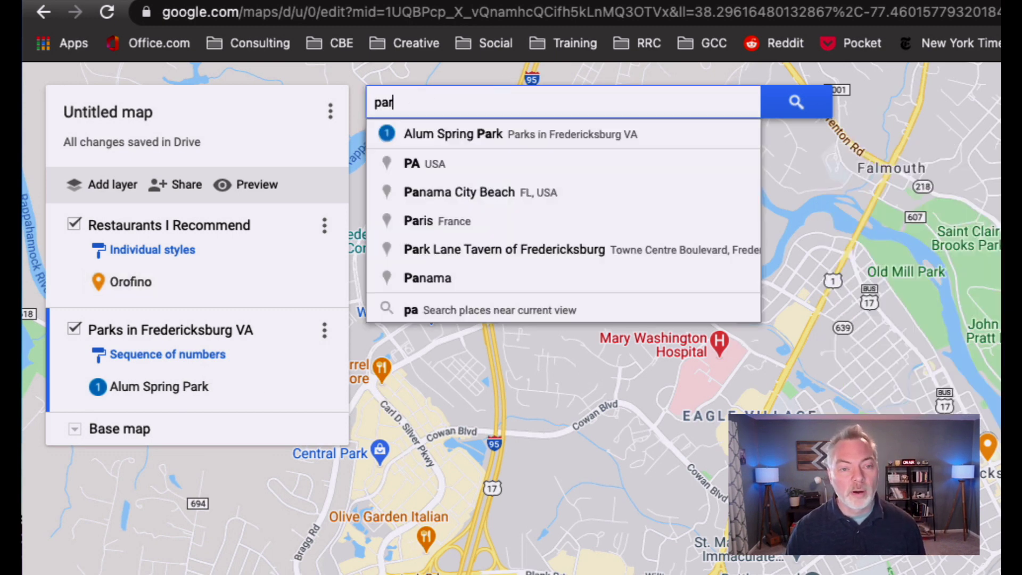
type("ks in fredericksbur")
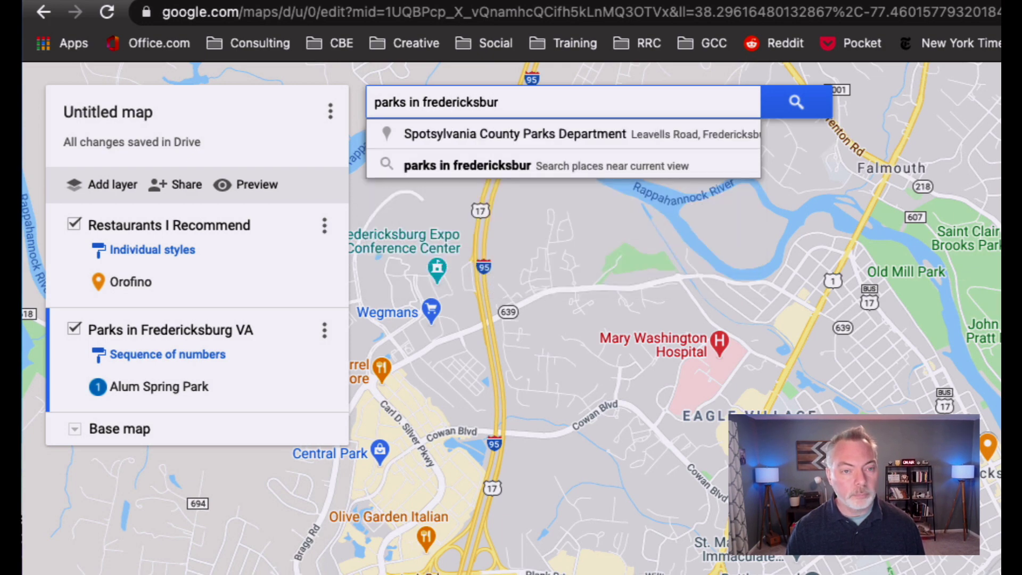
type("g va")
key("Return")
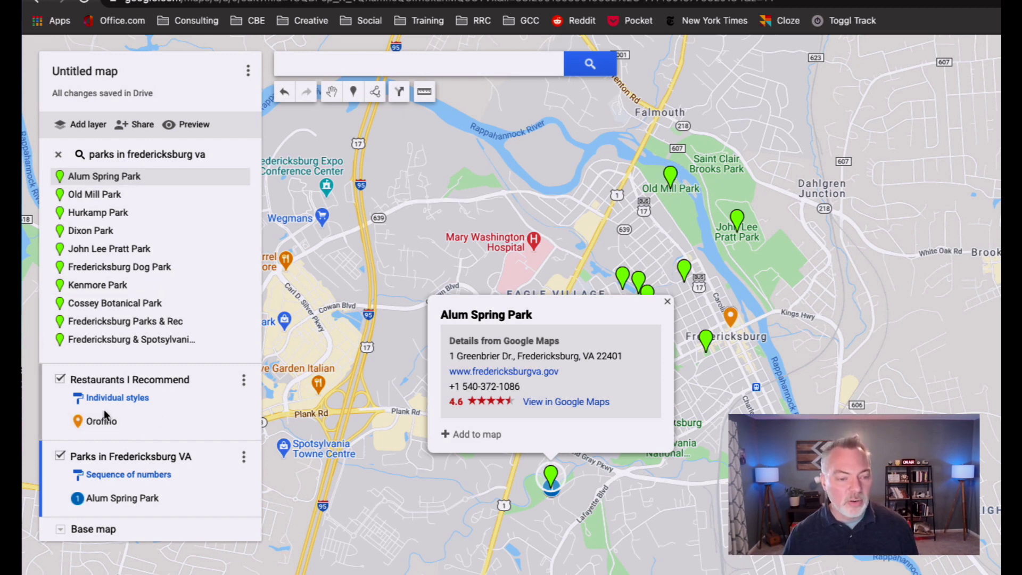
Style the Restaurants I Recommend layer as a sequence of numbers.
left_click(130, 397)
left_click(172, 415)
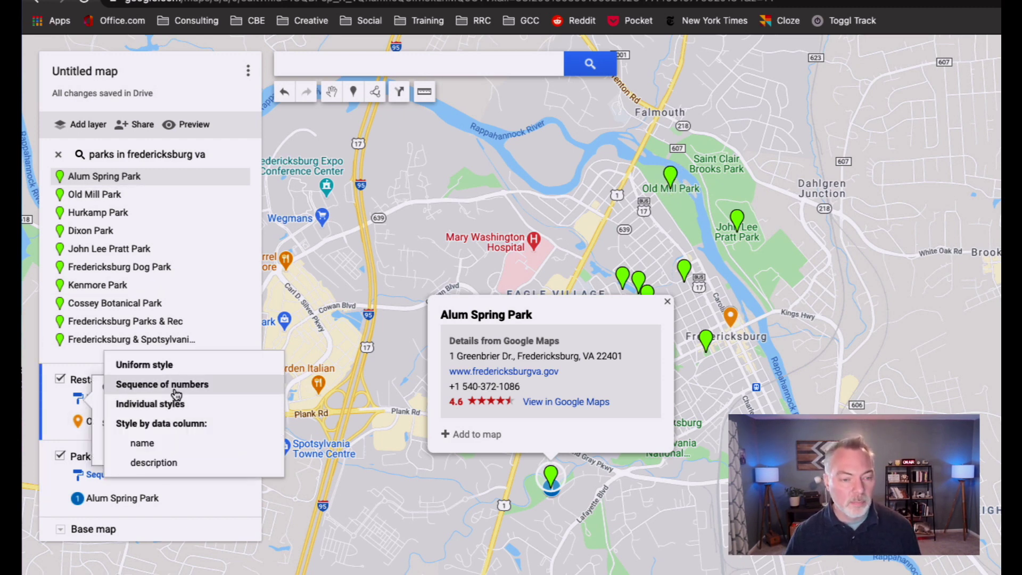
left_click(175, 394)
left_click(51, 423)
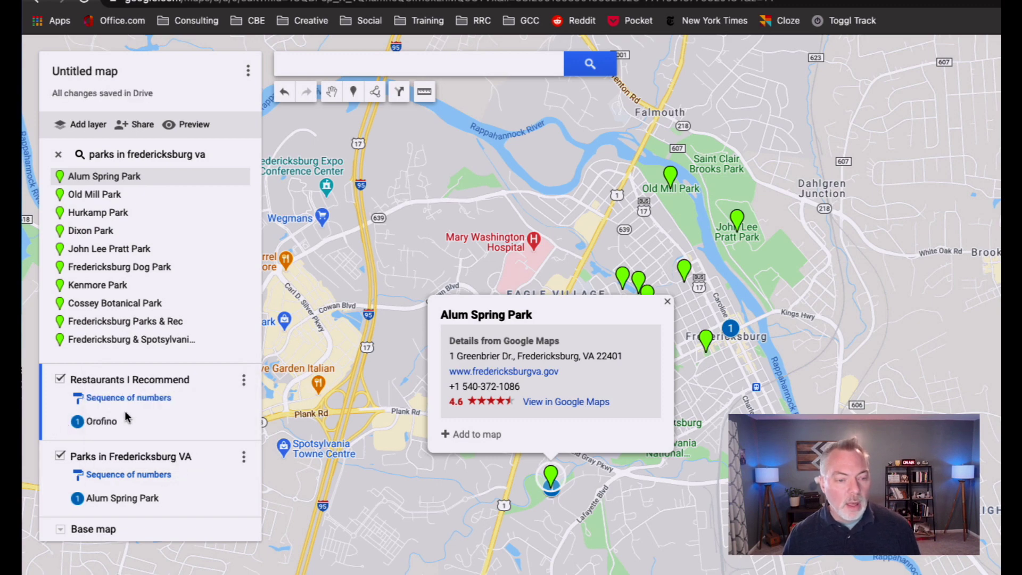
Make Orofino's marker orange and set Parks in Fredericksburg VA as the active layer.
left_click(234, 422)
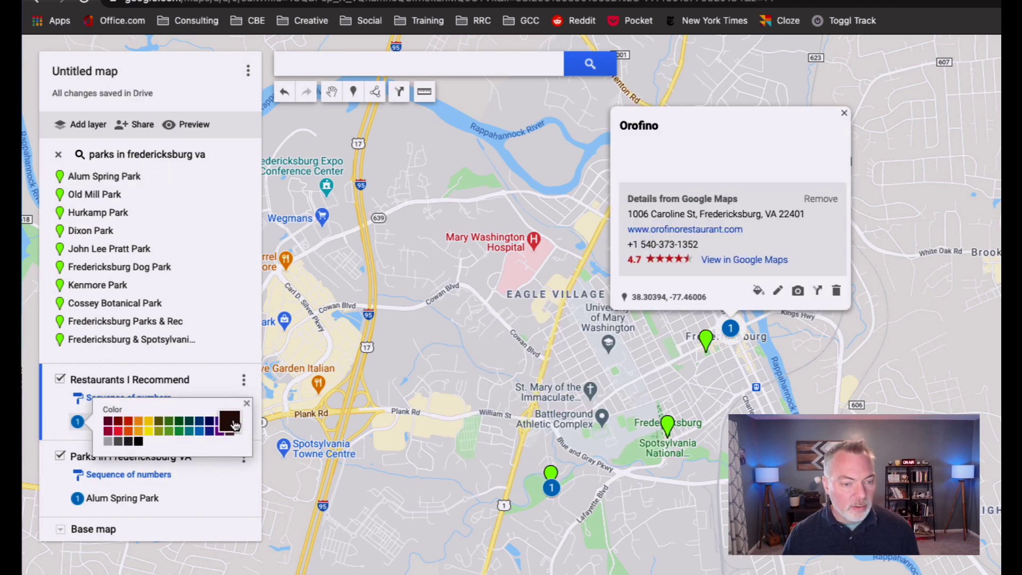
left_click(138, 431)
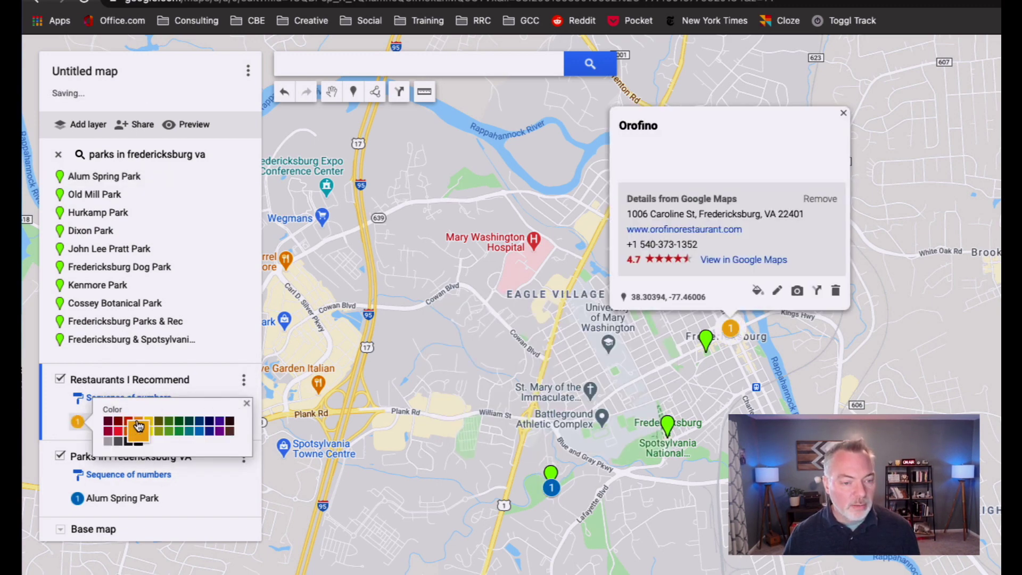
left_click(45, 414)
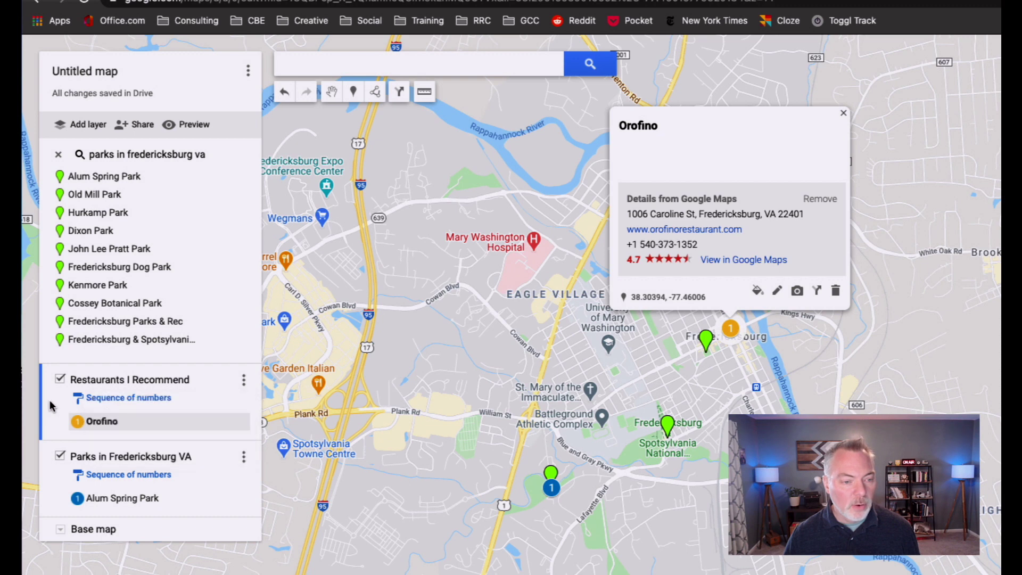
left_click(47, 481)
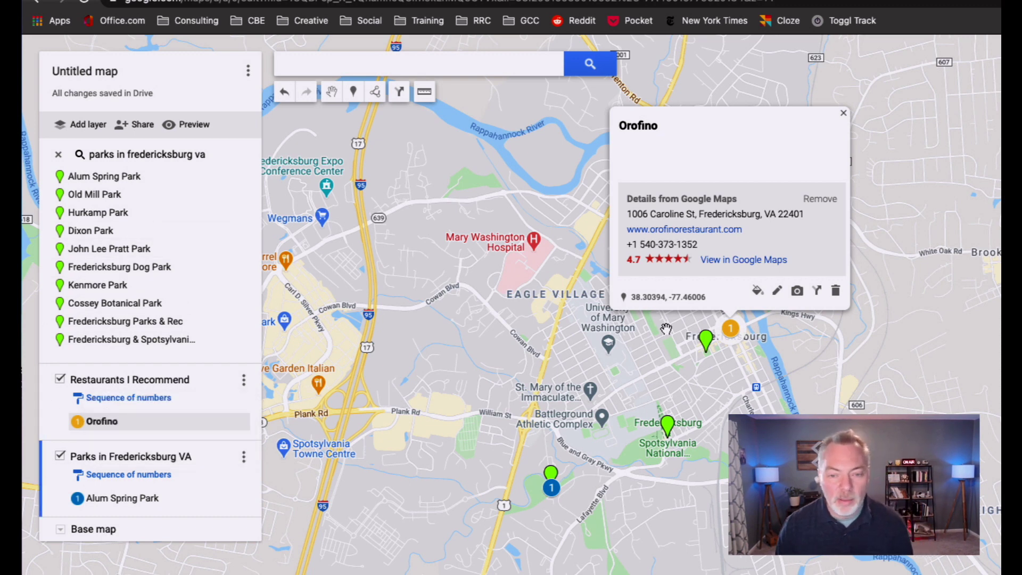
Add Hurkamp Park and Old Mill Park to the Parks layer as stops 2 and 3.
left_click(705, 345)
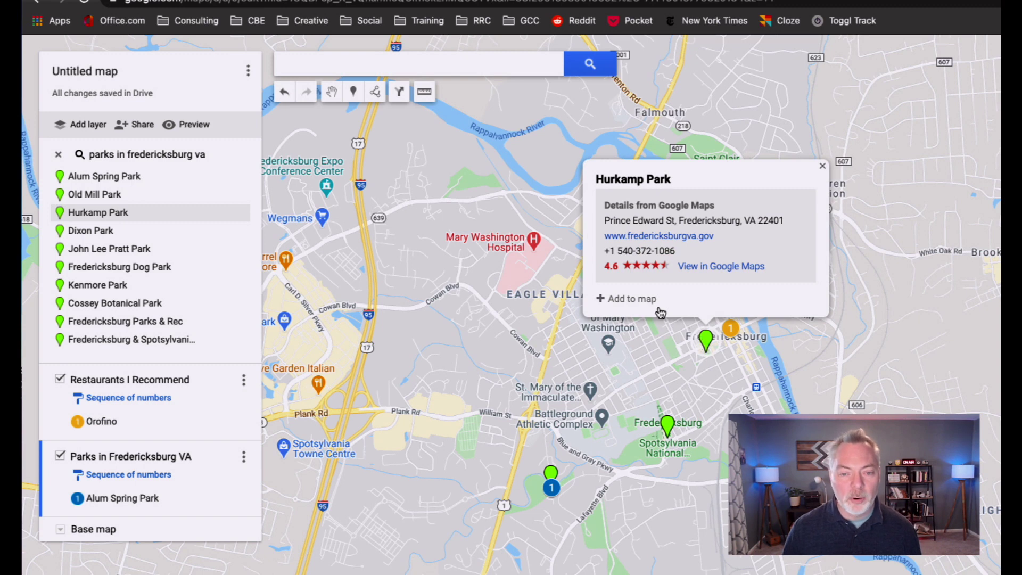
left_click(640, 300)
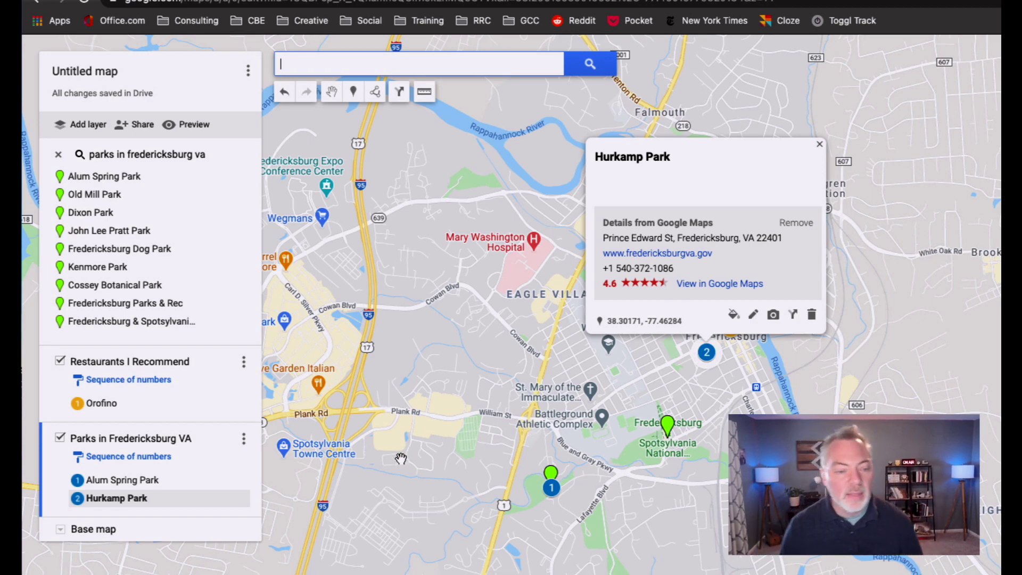
left_click(133, 194)
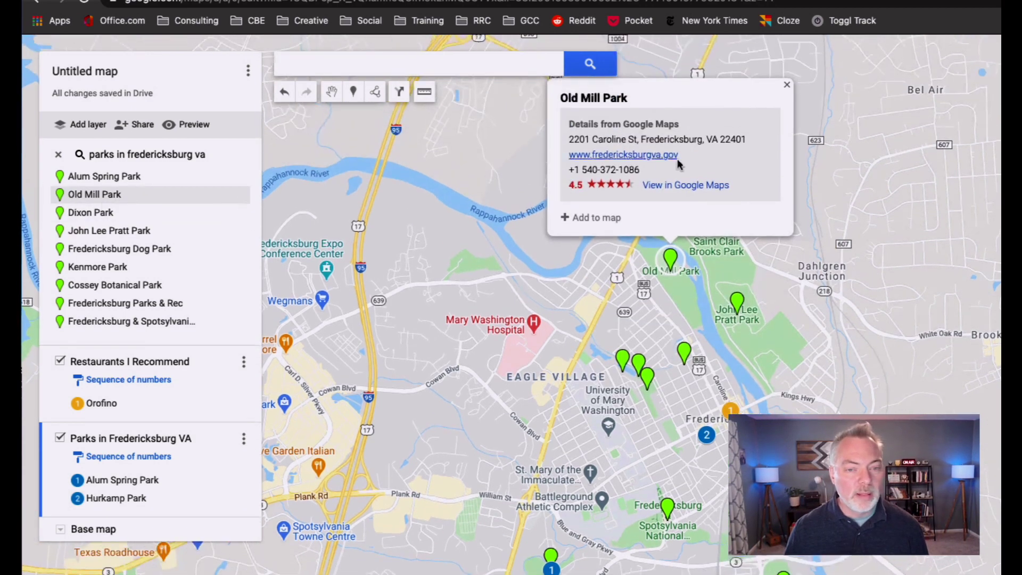
left_click(594, 218)
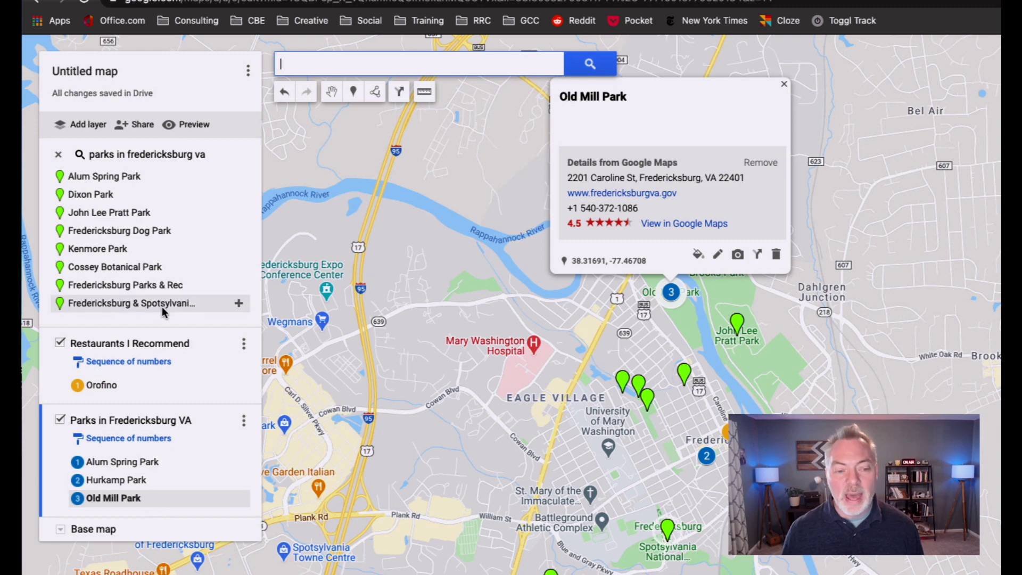
left_click(783, 84)
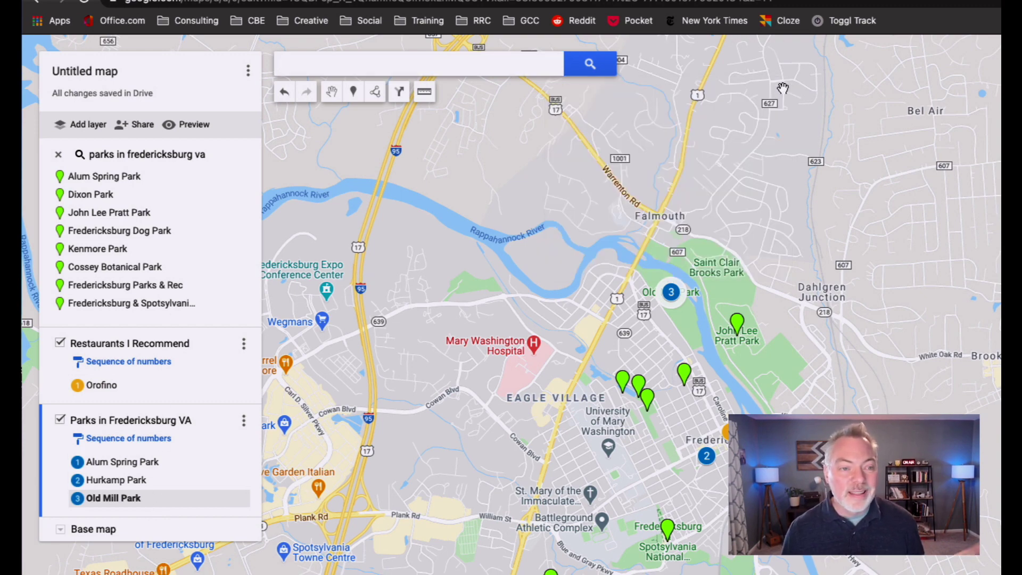
left_click(100, 72)
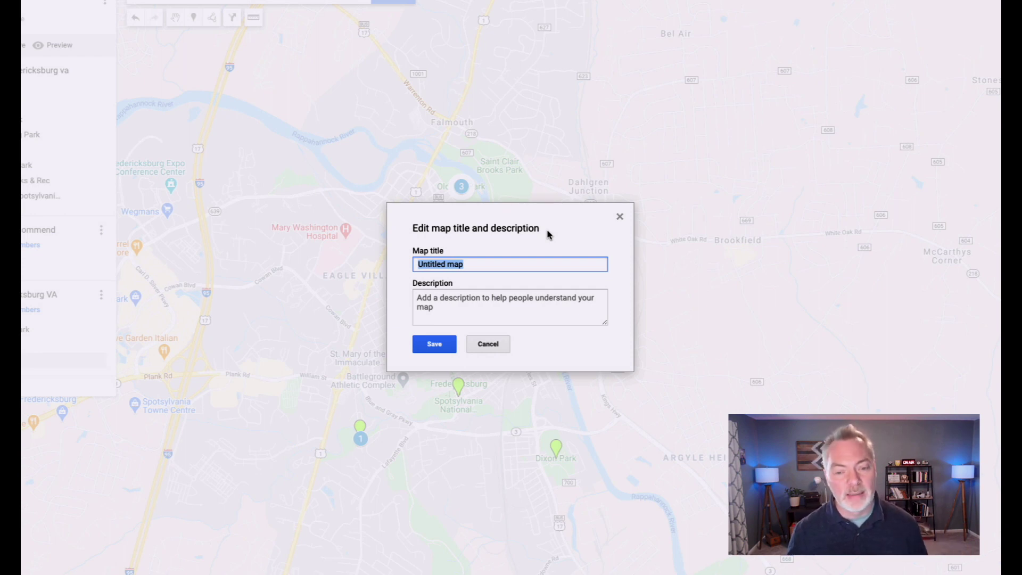
Rename the map to the owner's Favorites Around Town title, save it, and preview it.
type("Matthew's Favor")
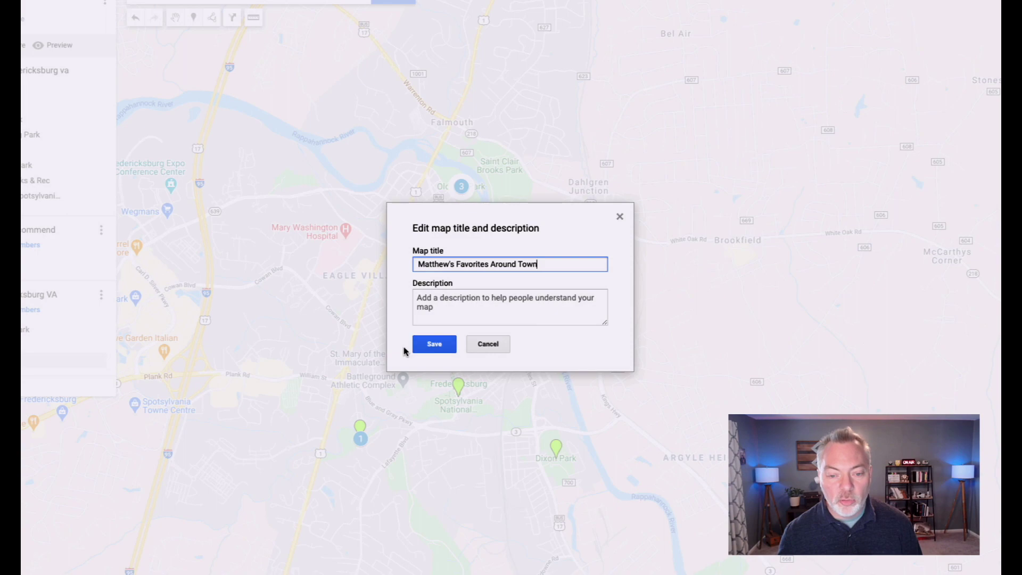
left_click(445, 347)
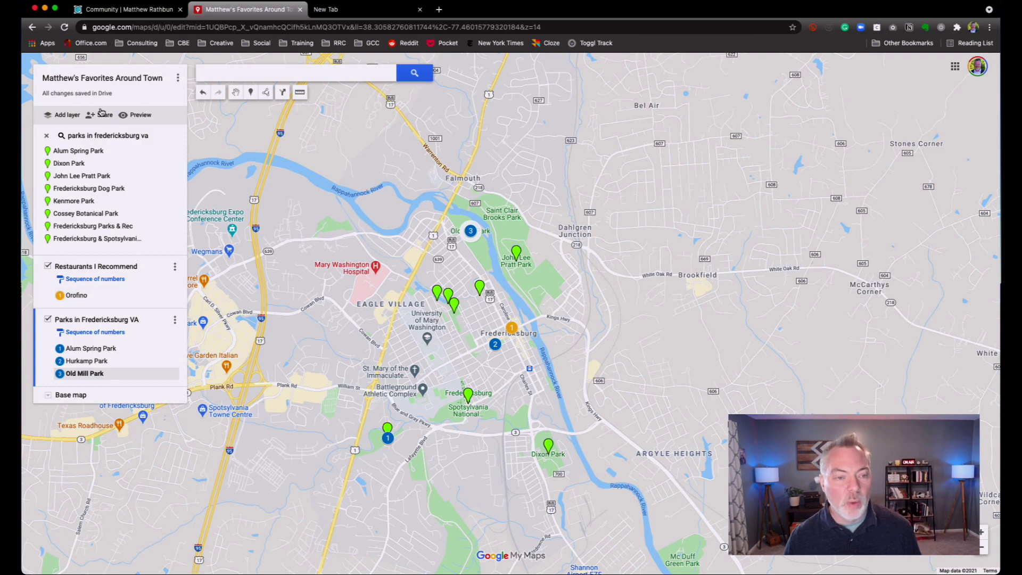
left_click(139, 115)
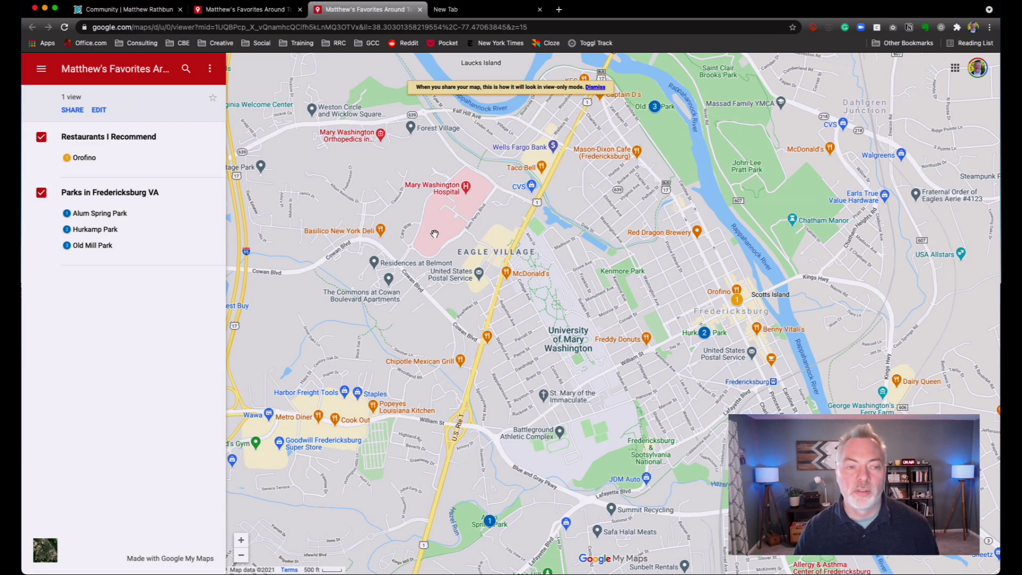
Return from the view-only preview tab to the map editor.
left_click(260, 15)
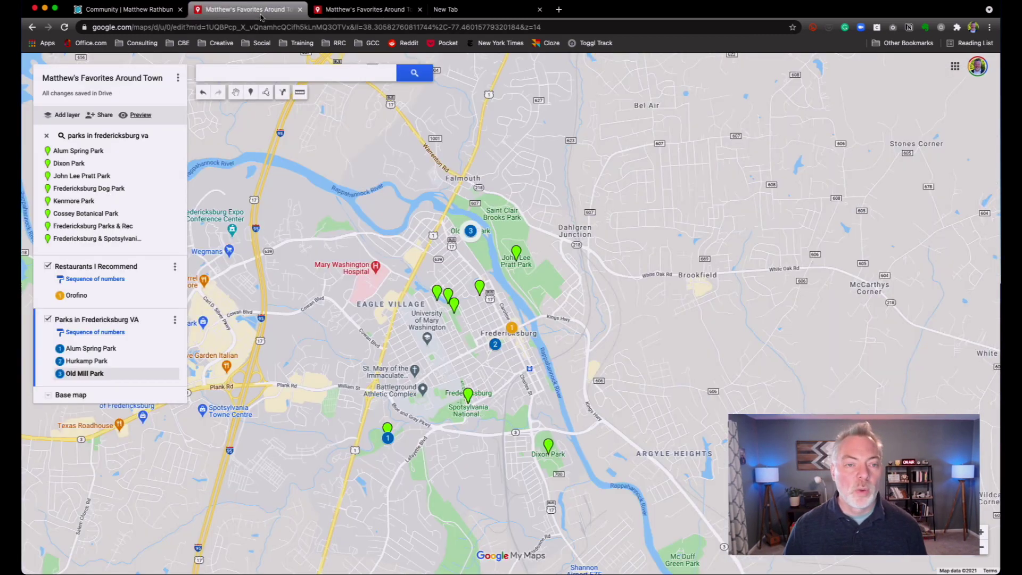
left_click(99, 115)
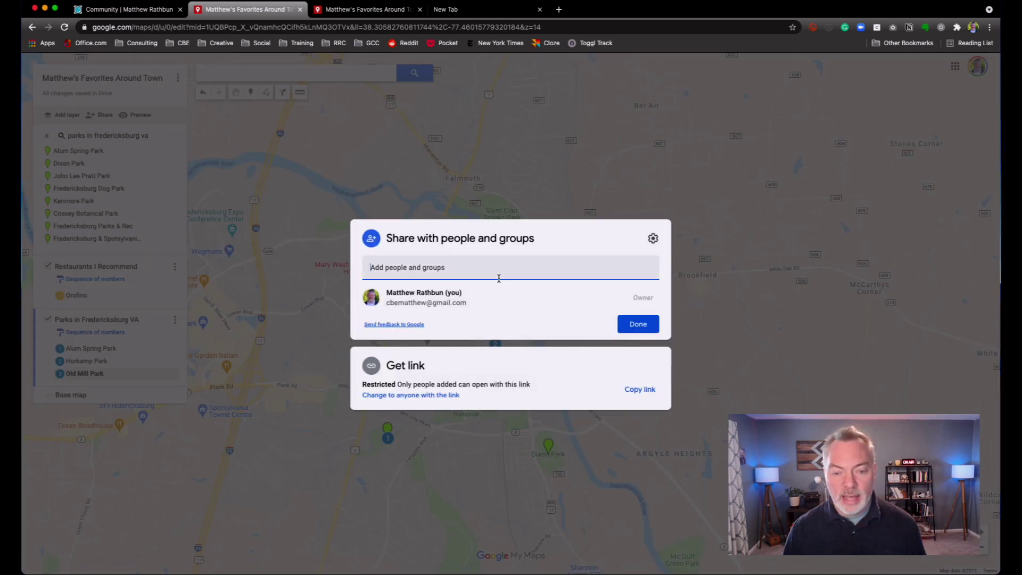
left_click(642, 391)
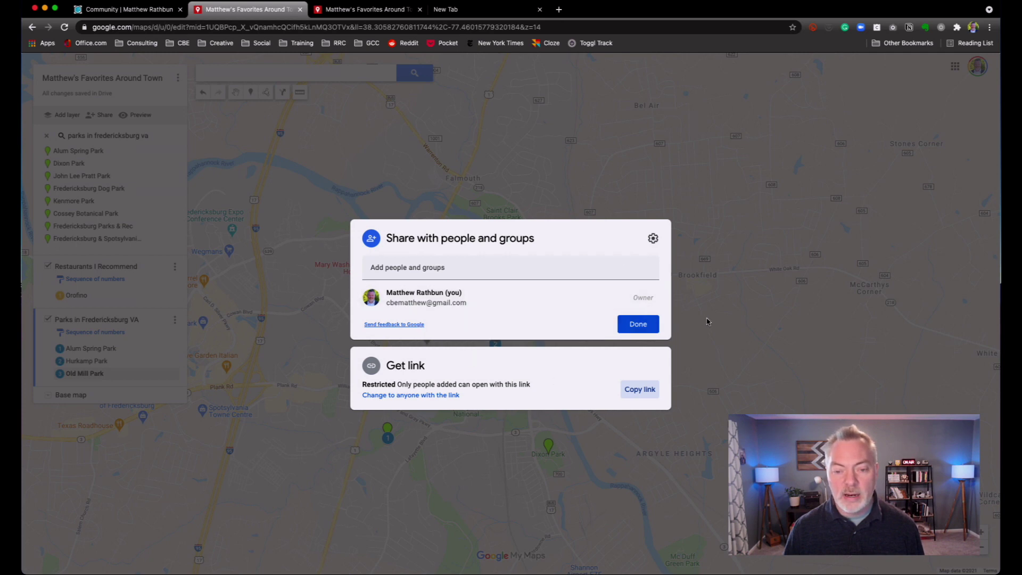
left_click(638, 324)
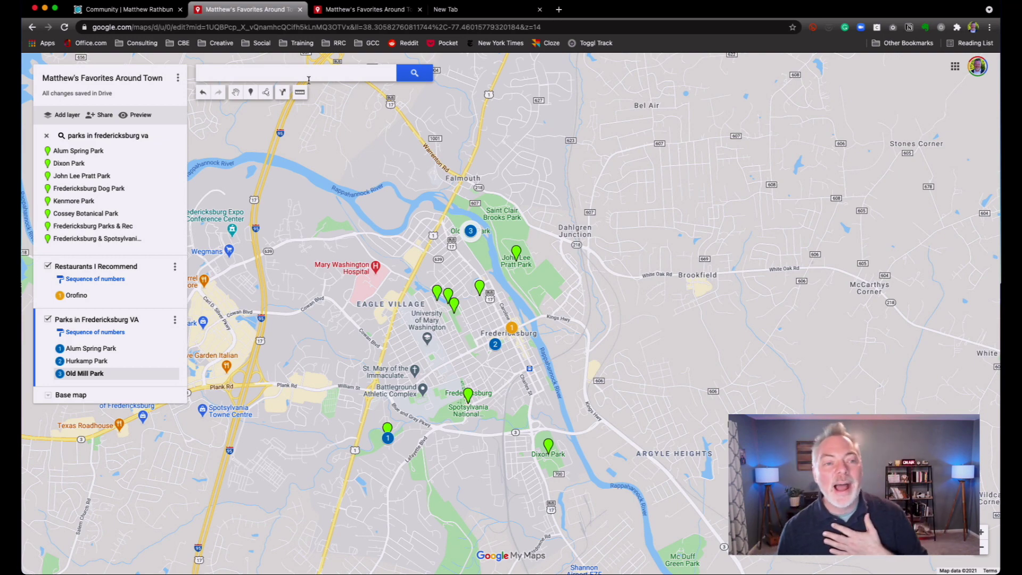
left_click(124, 10)
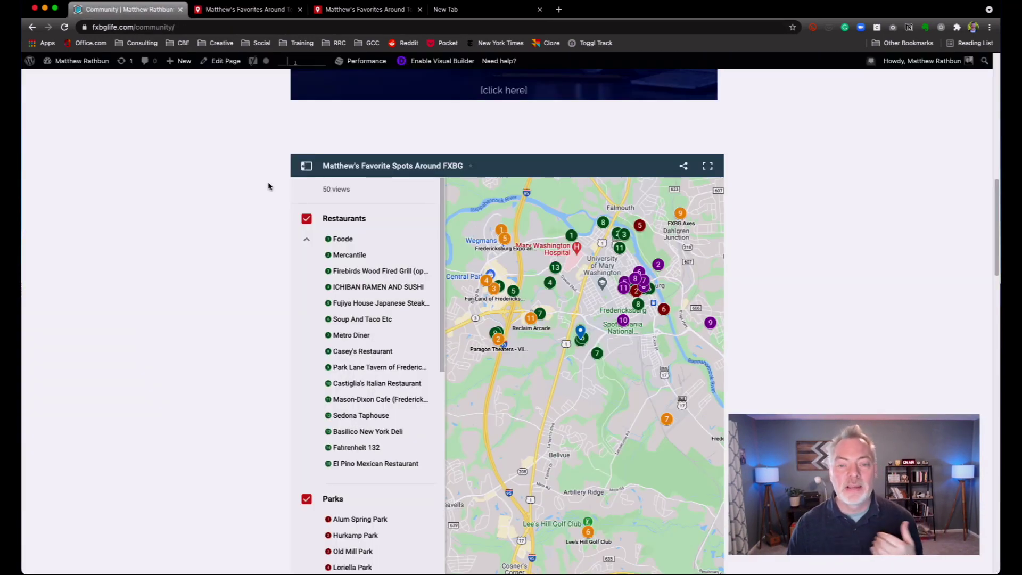
scroll(268, 186, "up", 10)
scroll(267, 187, "down", 10)
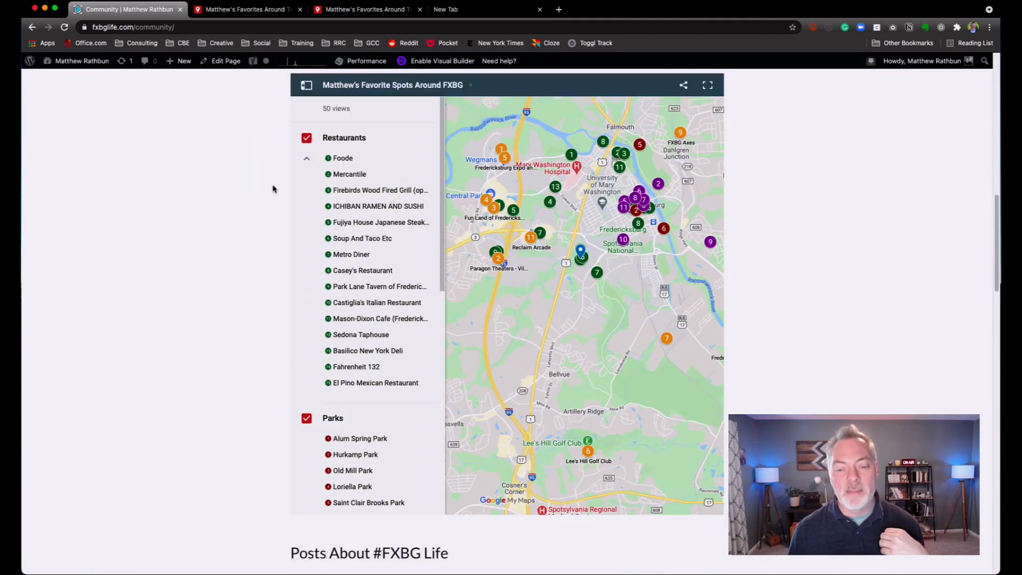
scroll(273, 188, "up", 1)
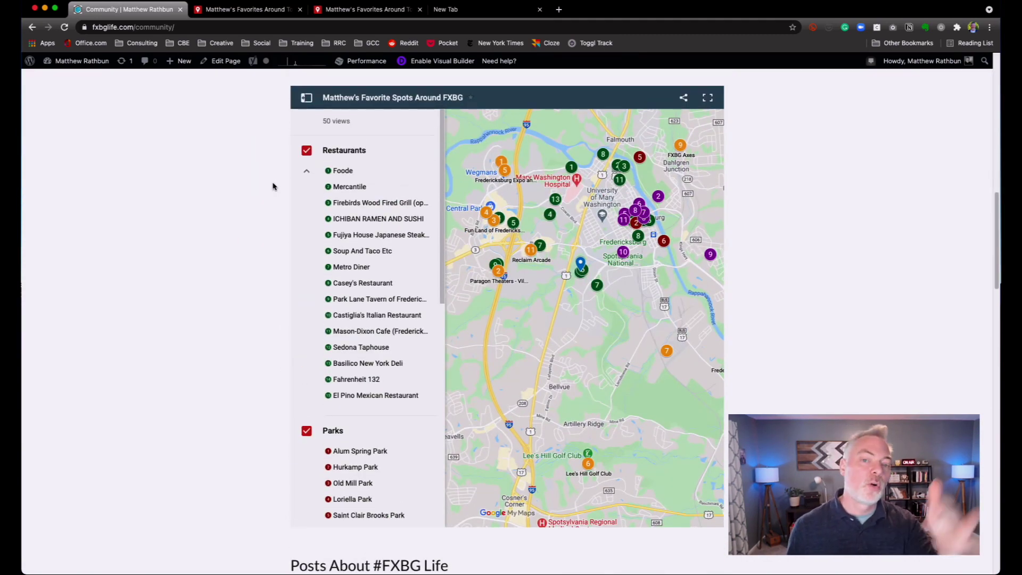
scroll(273, 186, "up", 15)
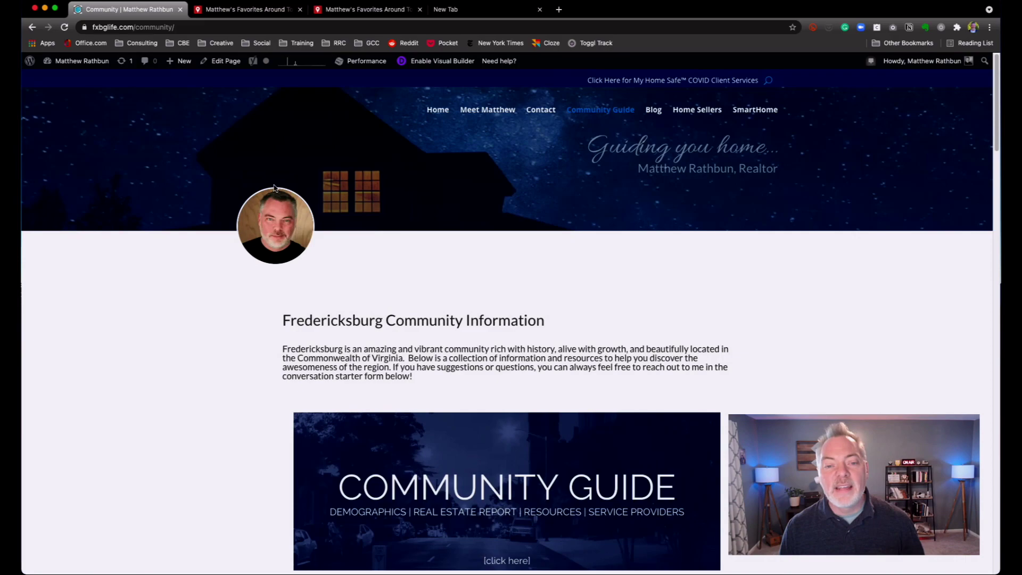
scroll(275, 186, "down", 20)
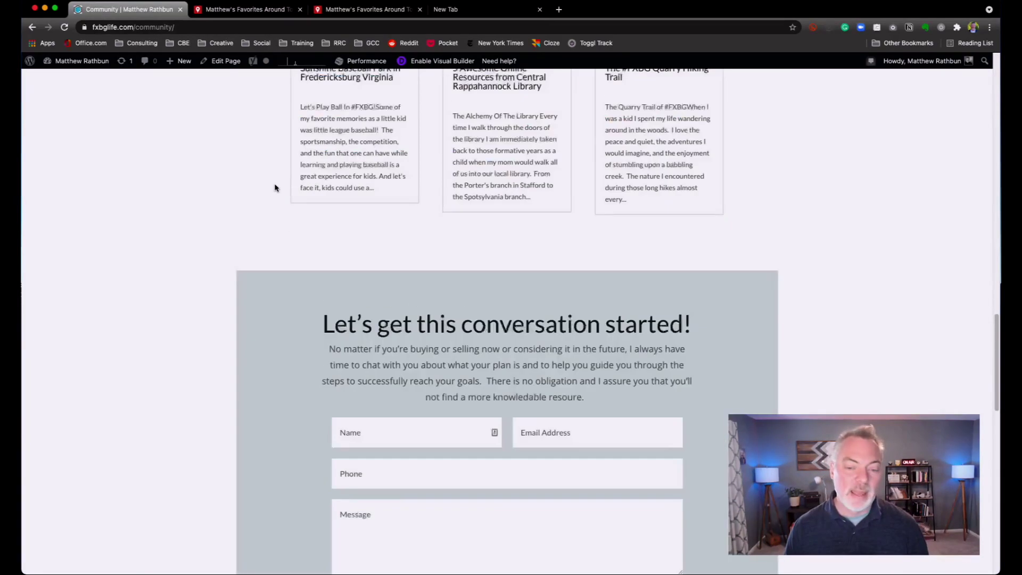
scroll(276, 188, "up", 6)
scroll(278, 189, "down", 1)
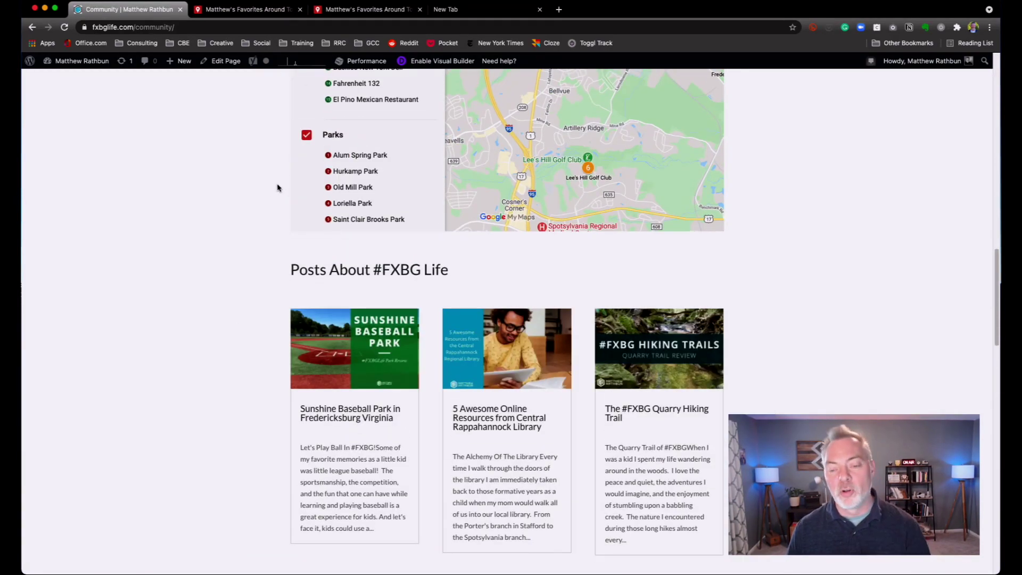
scroll(278, 187, "up", 15)
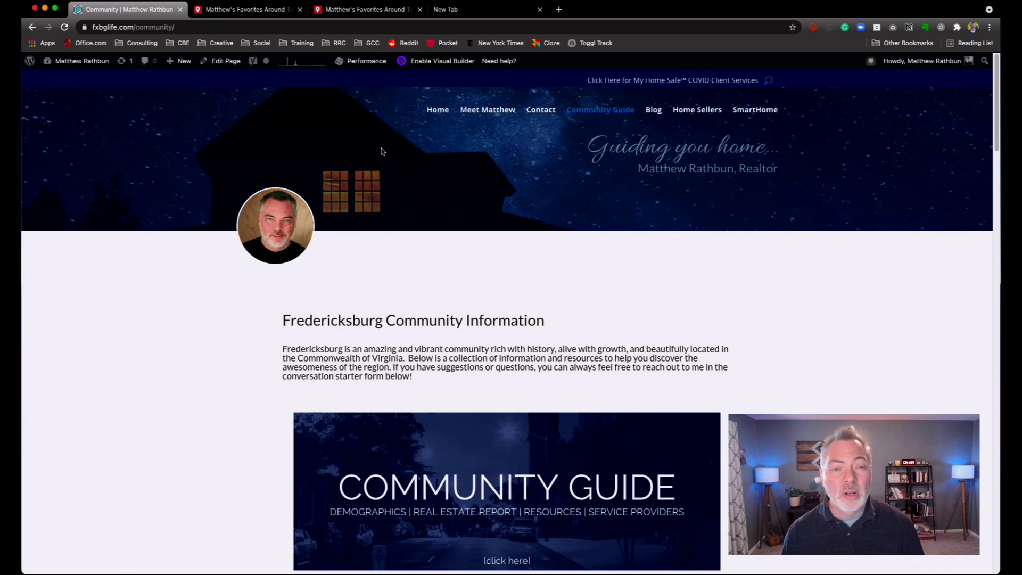
left_click(251, 10)
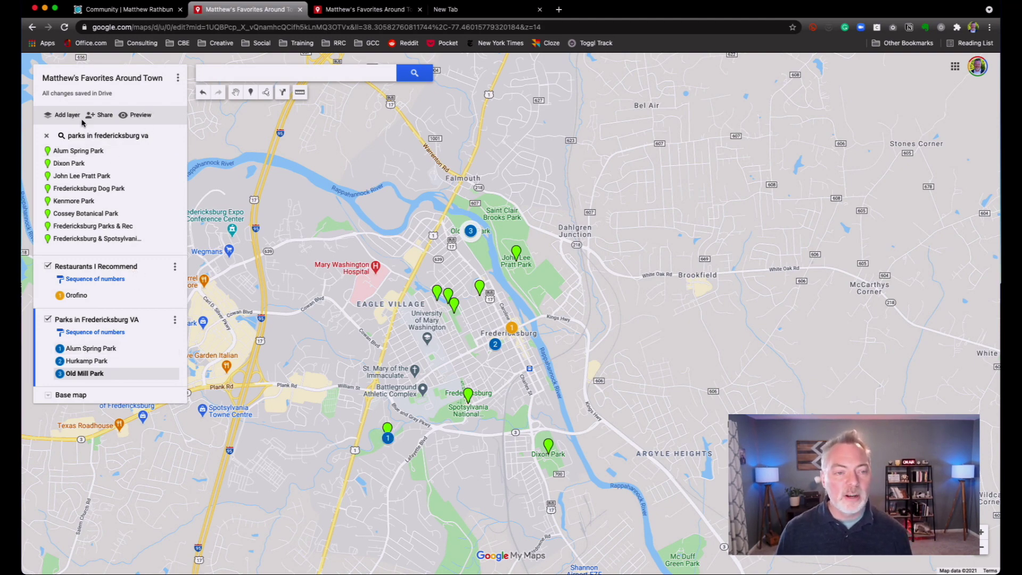
left_click(99, 116)
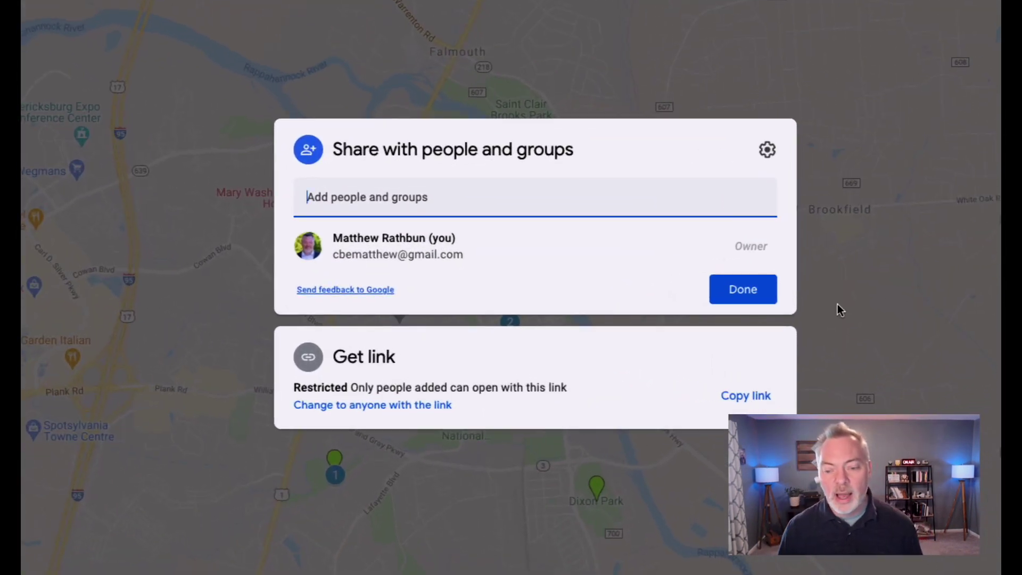
left_click(741, 80)
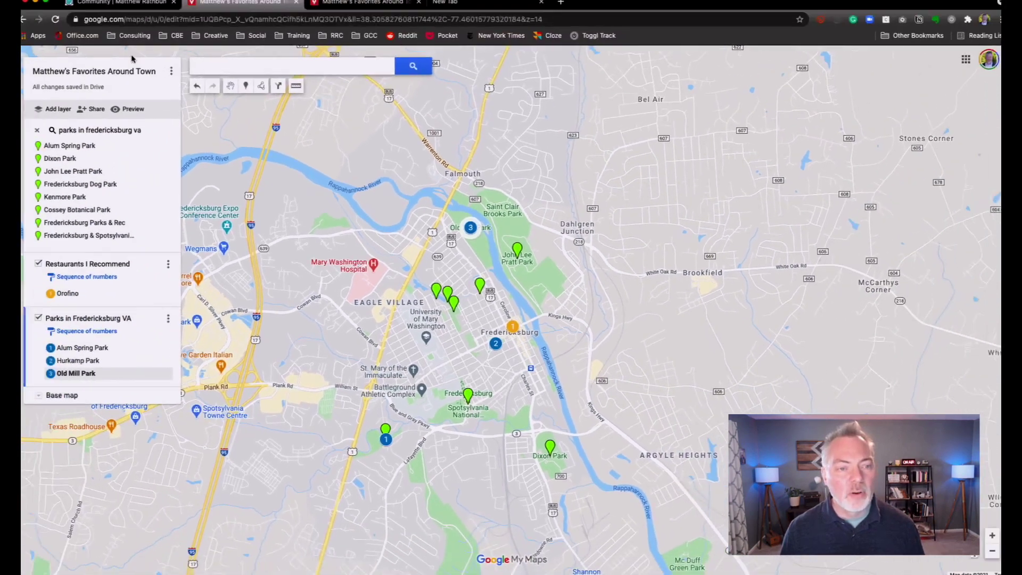
left_click(177, 80)
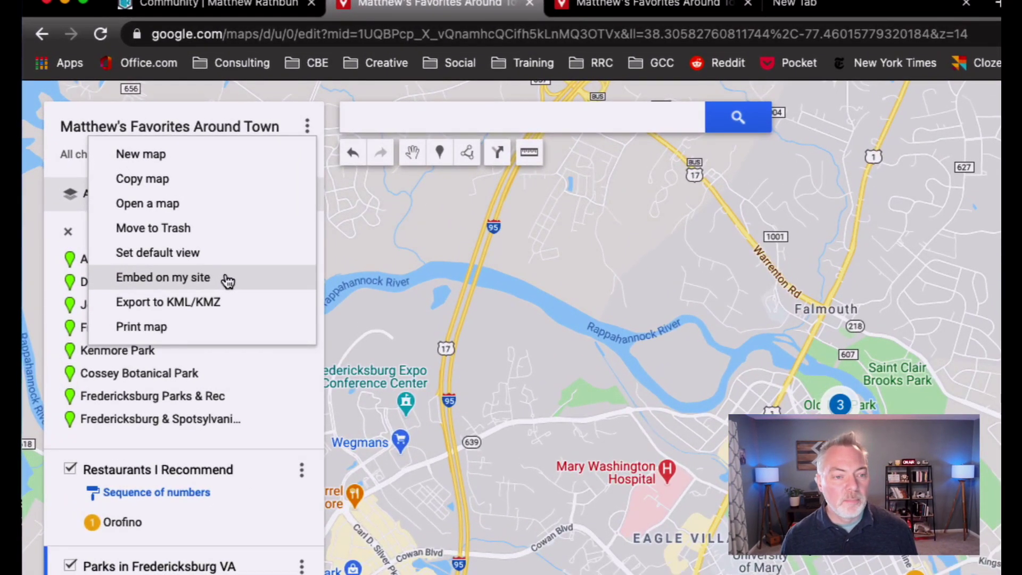
left_click(227, 280)
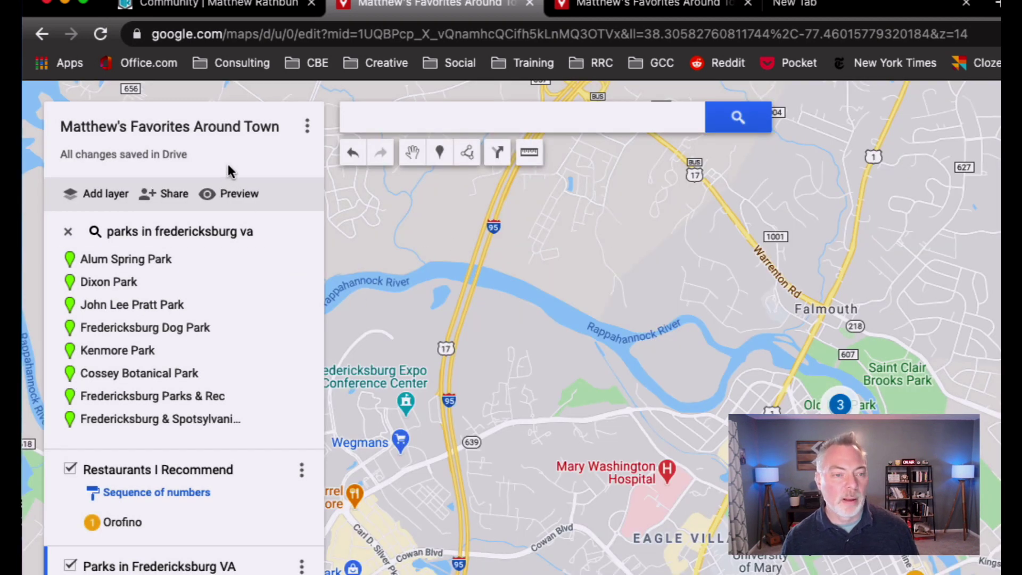
left_click(306, 126)
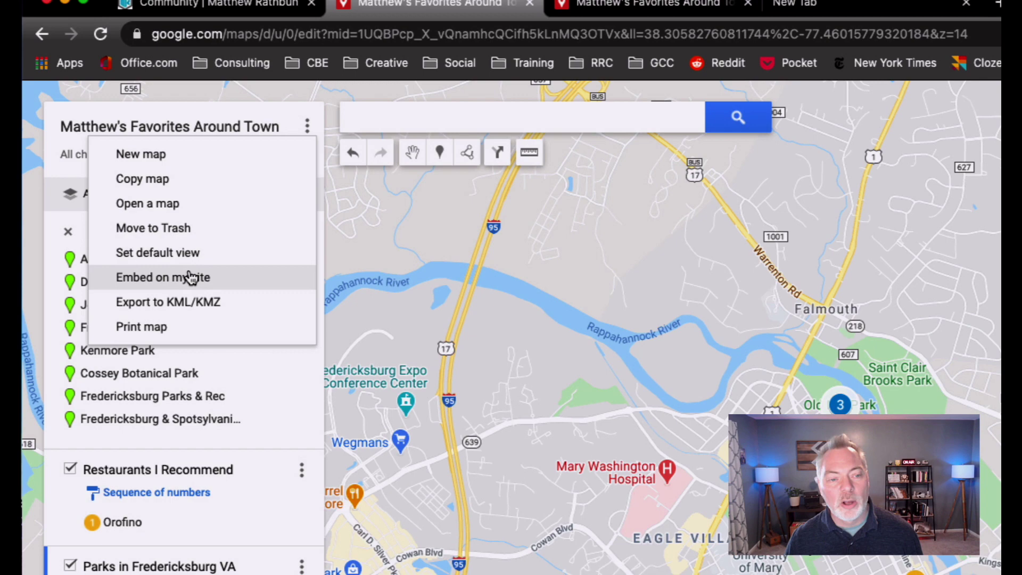
left_click(641, 268)
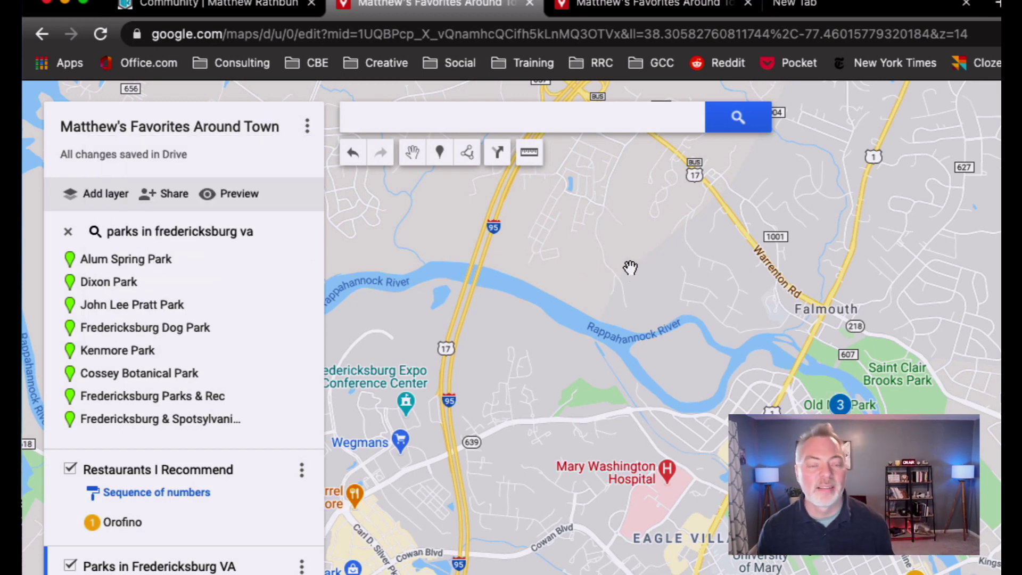